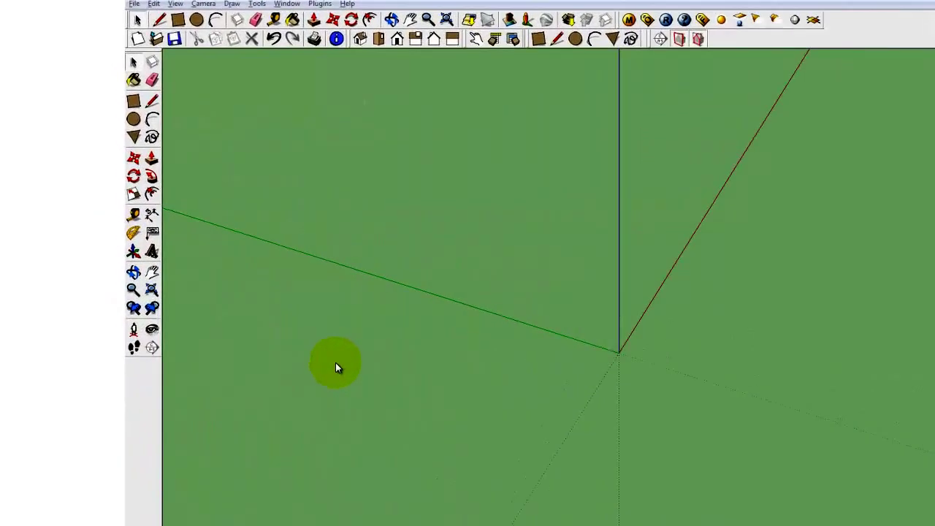
# Step: Show the File menu's commands, including Import
pyautogui.click(105, 3)
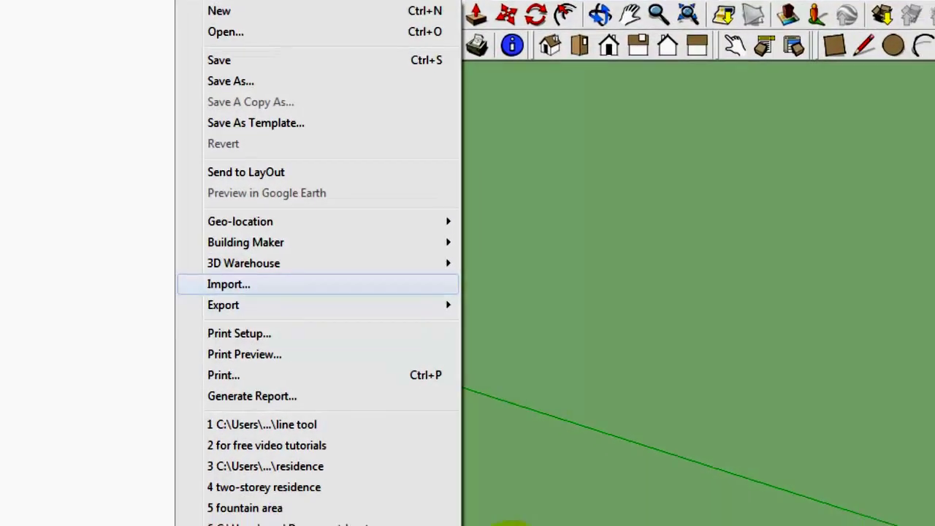
# Step: Import the IMG_1008 floor-plan photo as a JPEG image
pyautogui.click(255, 303)
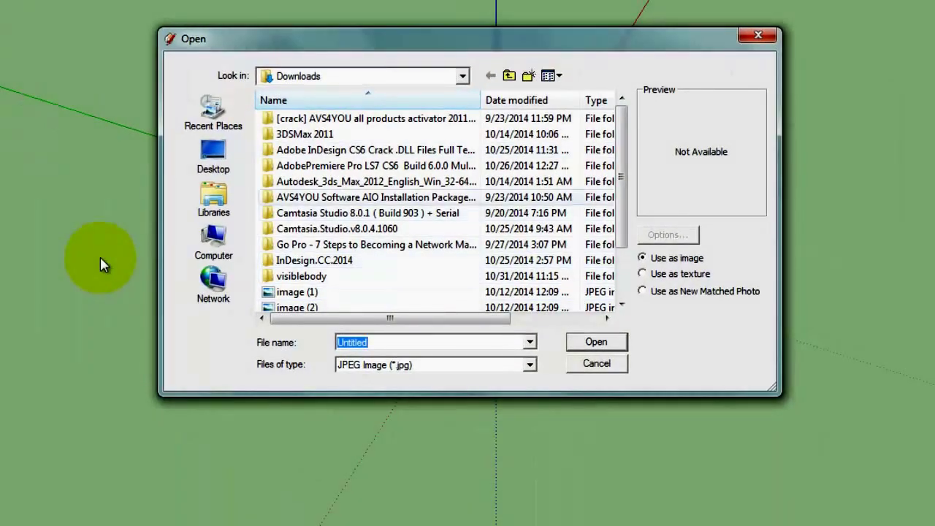
pyautogui.scroll(-1, 100, 256)
pyautogui.scroll(-1, 100, 256)
pyautogui.click(297, 275)
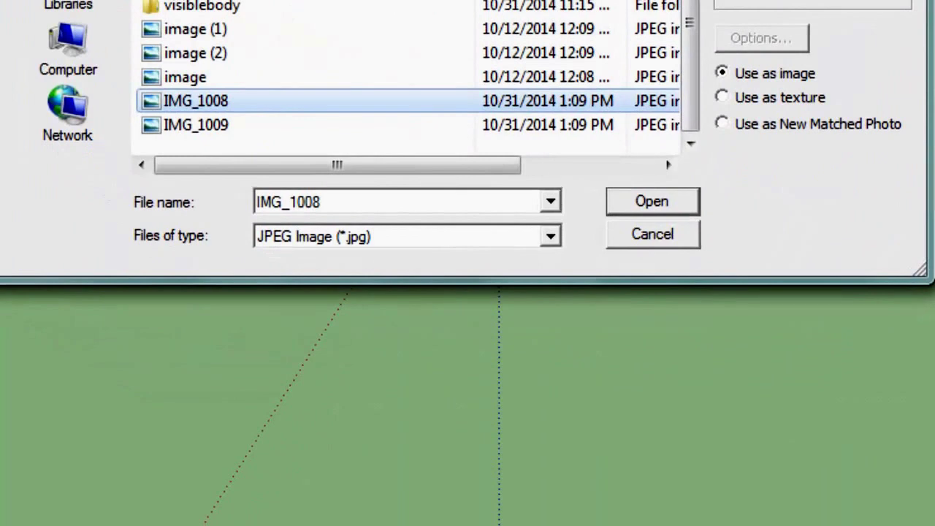
pyautogui.click(550, 236)
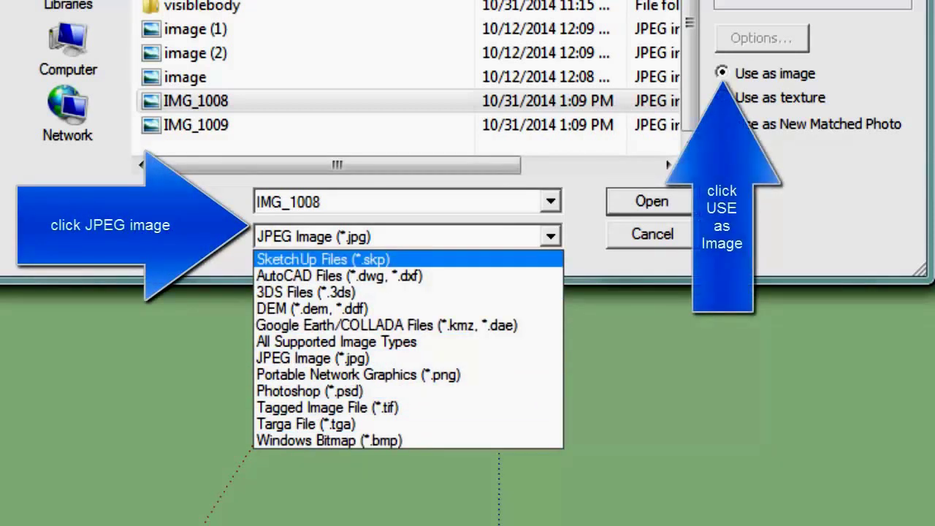
pyautogui.press('Escape')
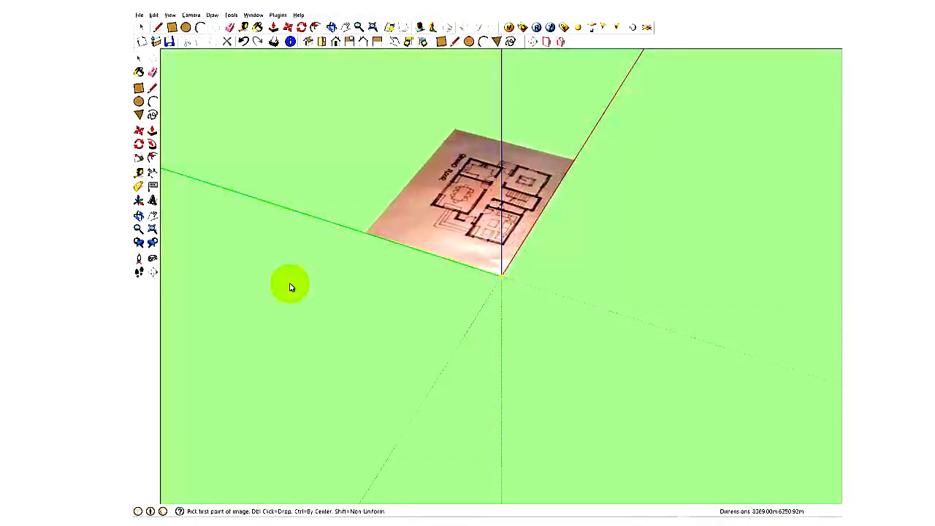
# Step: Anchor the plan image's corner at the origin and fix its size on the ground
pyautogui.click(501, 275)
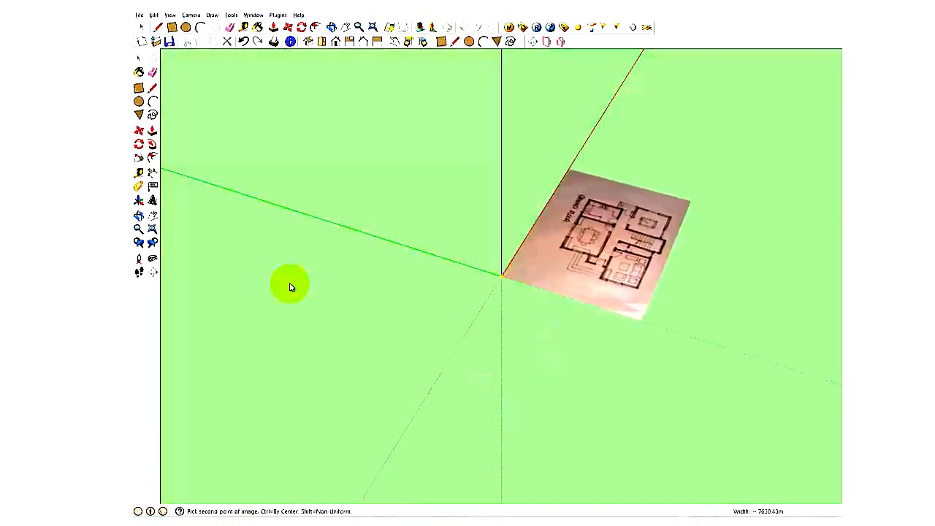
pyautogui.press('Return')
pyautogui.moveTo(290, 286); pyautogui.dragTo(289, 286, button='middle')
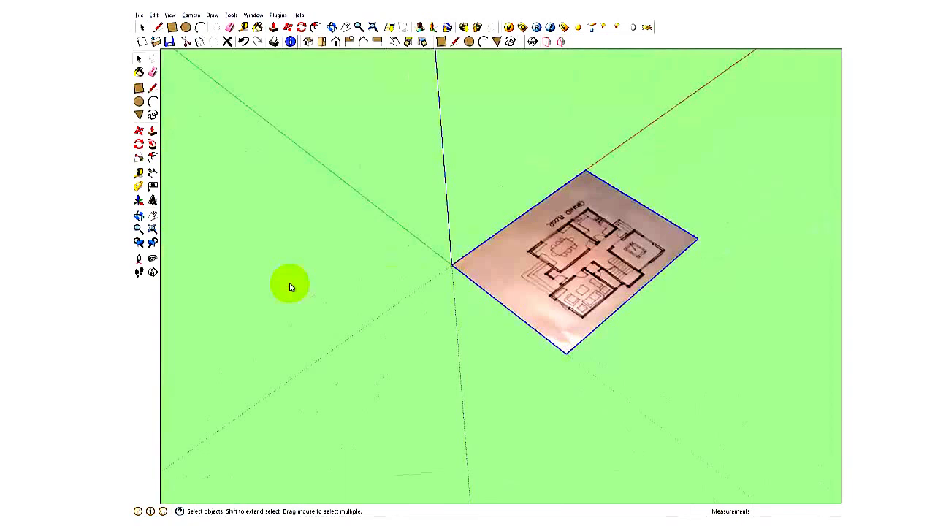
# Step: Rotate the floor-plan image 180° about its corner so the GROUND FLOOR label reads upright
pyautogui.press('q')
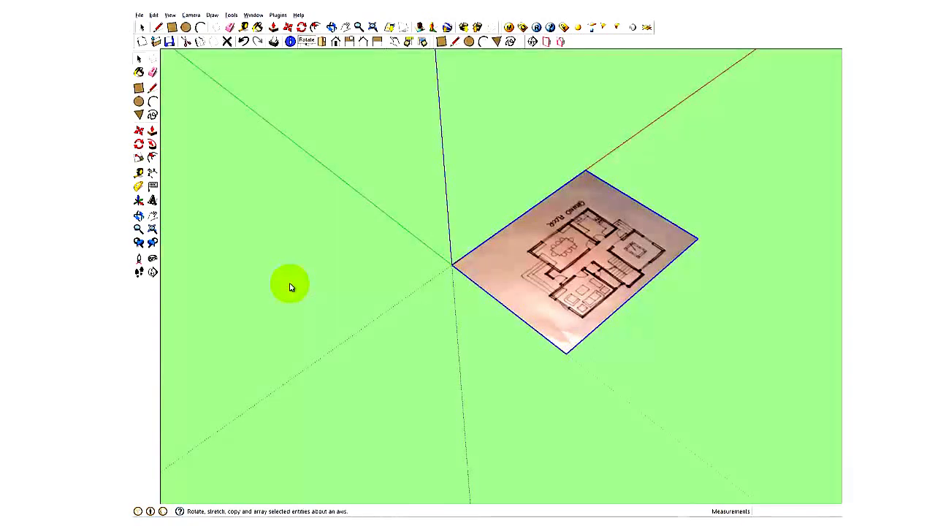
pyautogui.press('q')
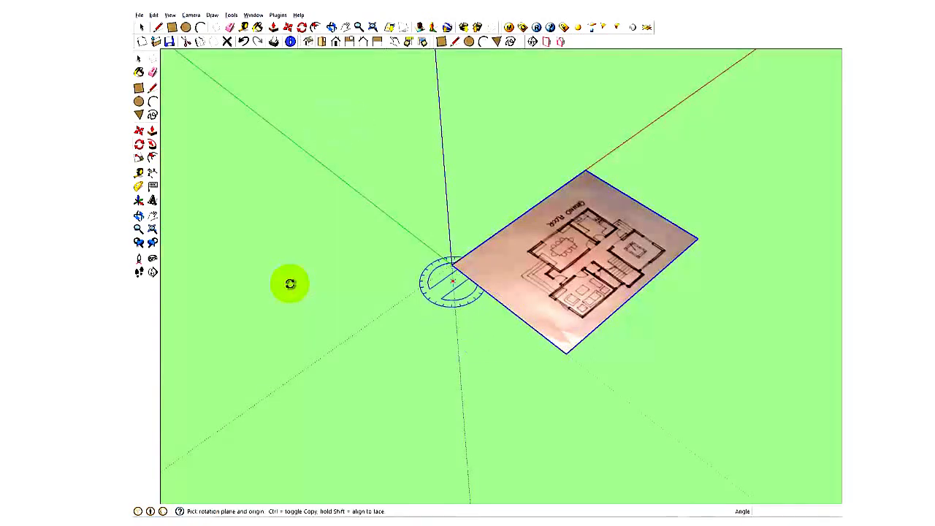
pyautogui.click(453, 265)
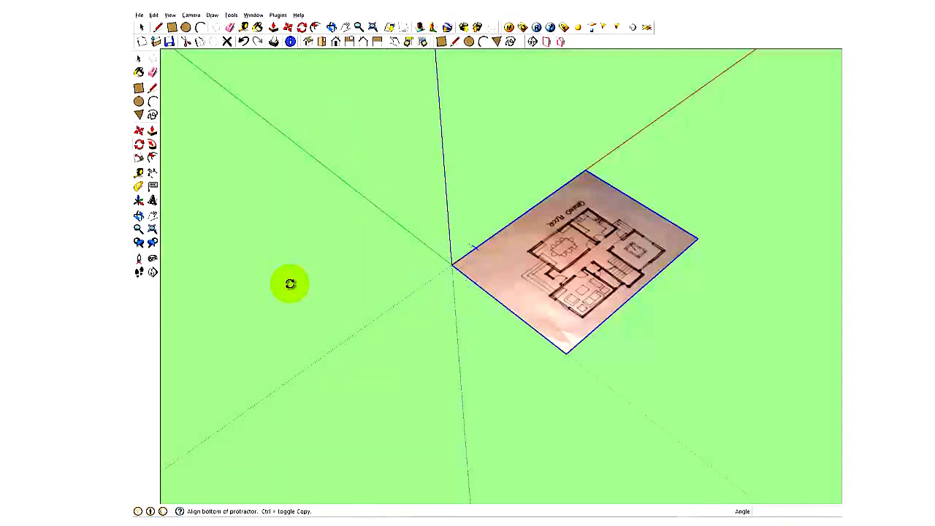
pyautogui.click(590, 169)
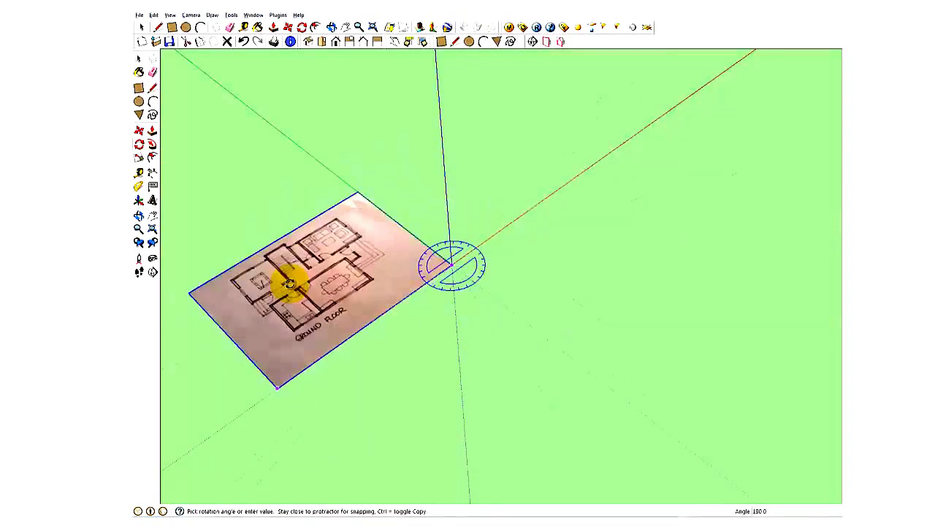
# Step: Zoom in close on the floor plan and switch to the Tape Measure tool
pyautogui.press('h')
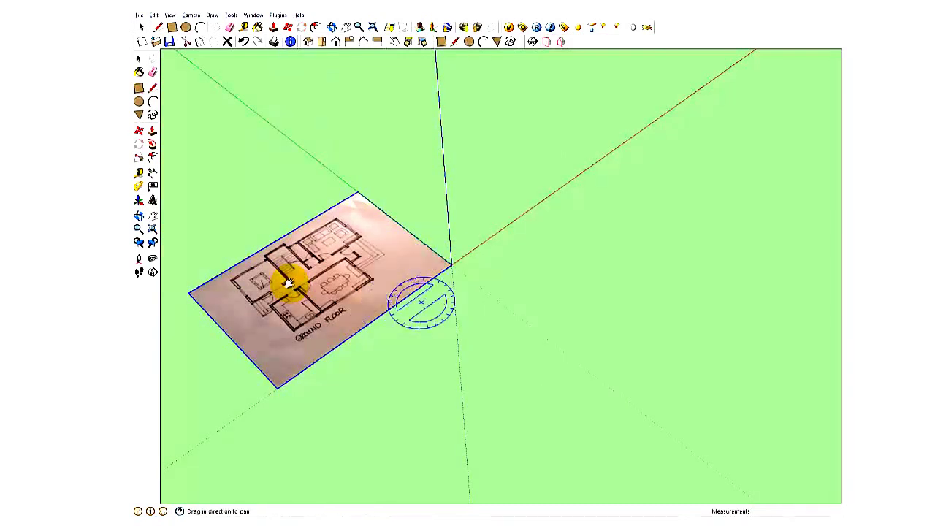
pyautogui.scroll(2, 289, 284)
pyautogui.scroll(2, 292, 286)
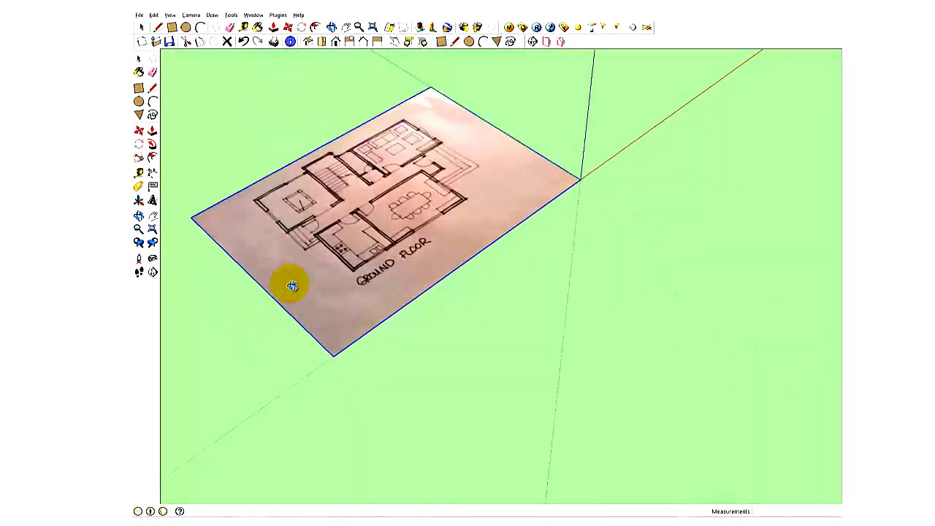
pyautogui.scroll(2, 292, 285)
pyautogui.scroll(2, 291, 285)
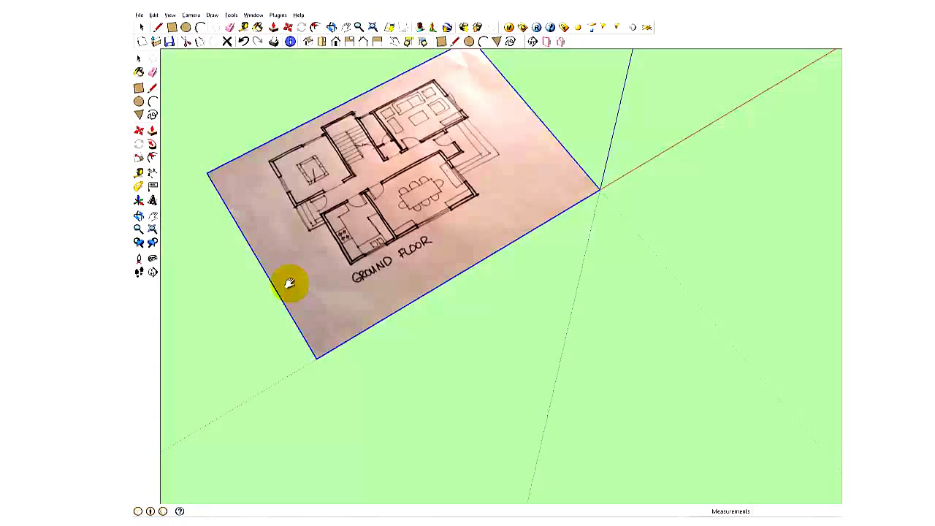
pyautogui.scroll(2, 289, 284)
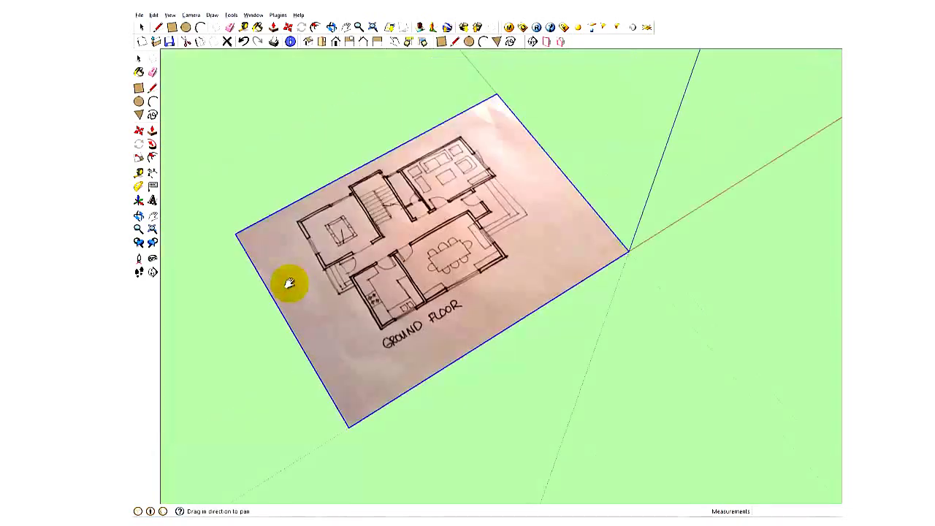
pyautogui.scroll(1, 289, 283)
pyautogui.scroll(1, 290, 283)
pyautogui.scroll(1, 289, 283)
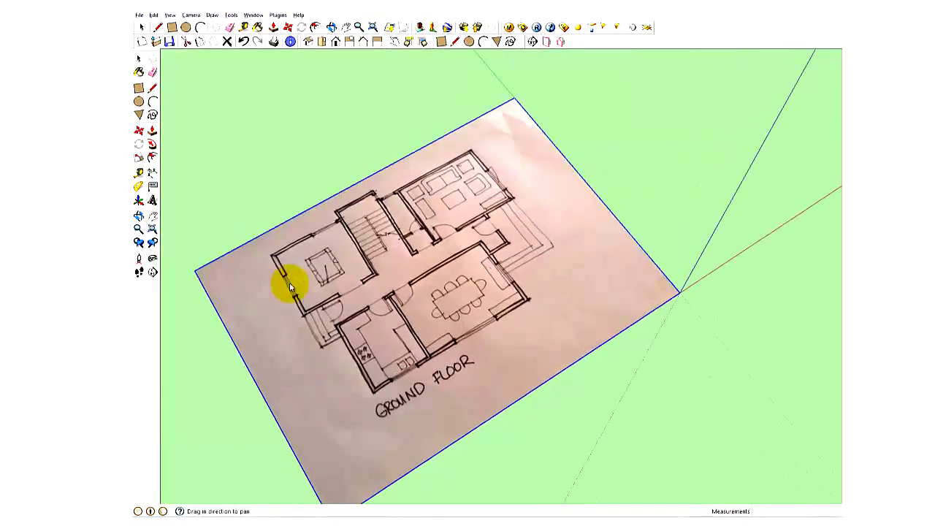
pyautogui.press('t')
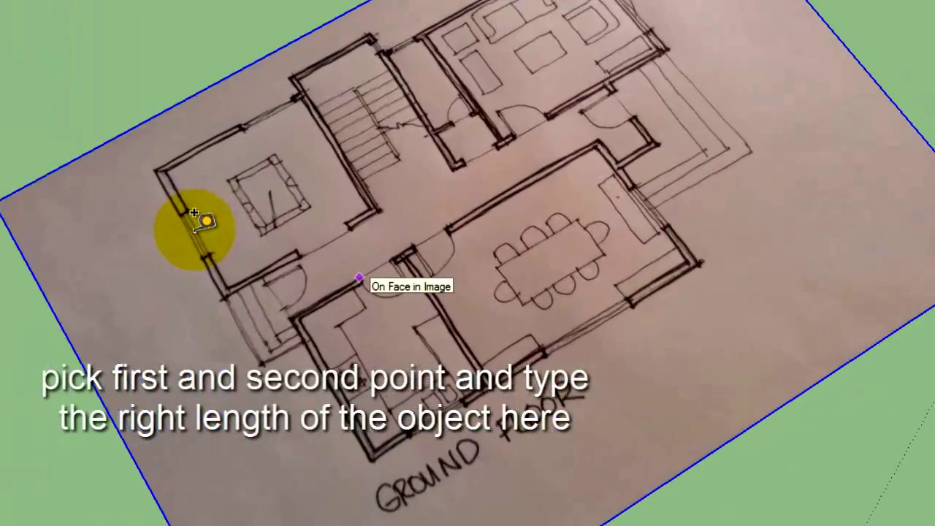
# Step: Measure a wall between its corners and rescale the whole model to a length of 1
pyautogui.click(348, 240)
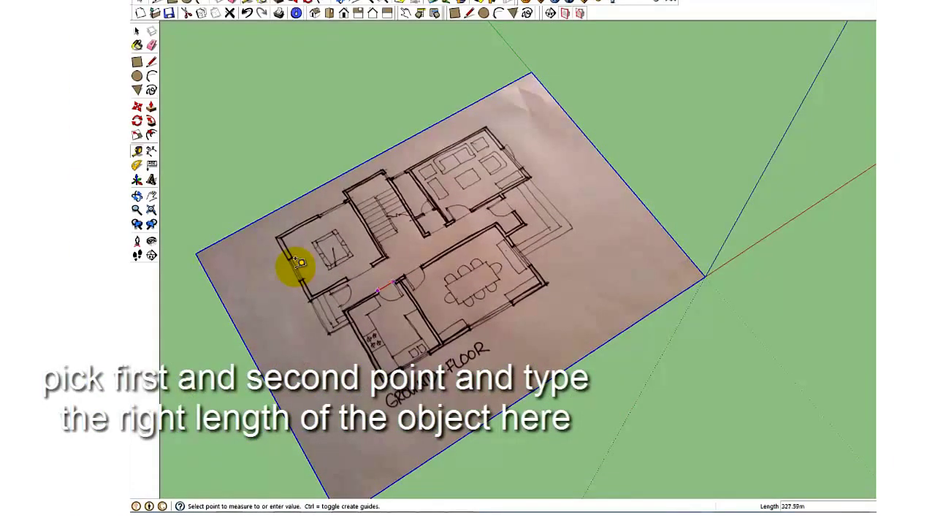
pyautogui.click(300, 263)
pyautogui.write('1')
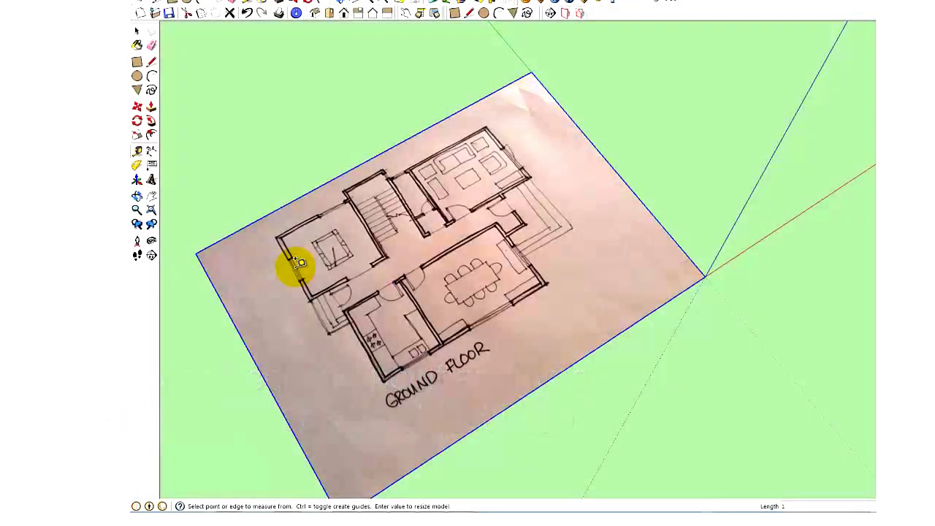
pyautogui.press('Return')
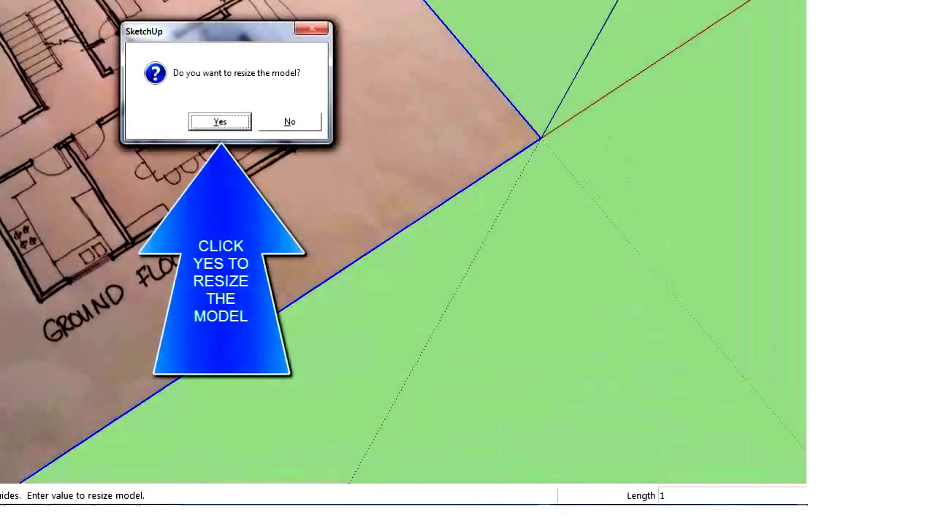
pyautogui.press('Return')
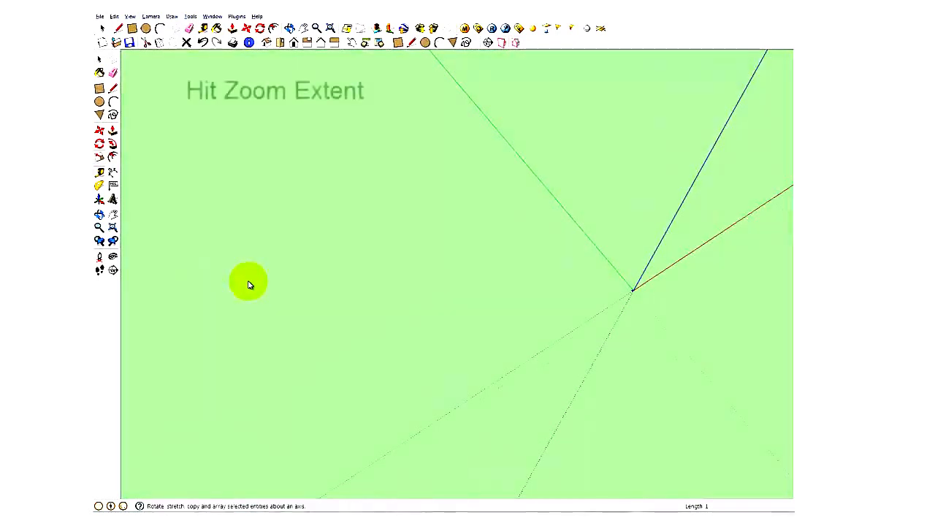
# Step: Zoom to extents, then measure across a doorway to confirm it reads about 1.07 m
pyautogui.hotkey('shift', 'z')
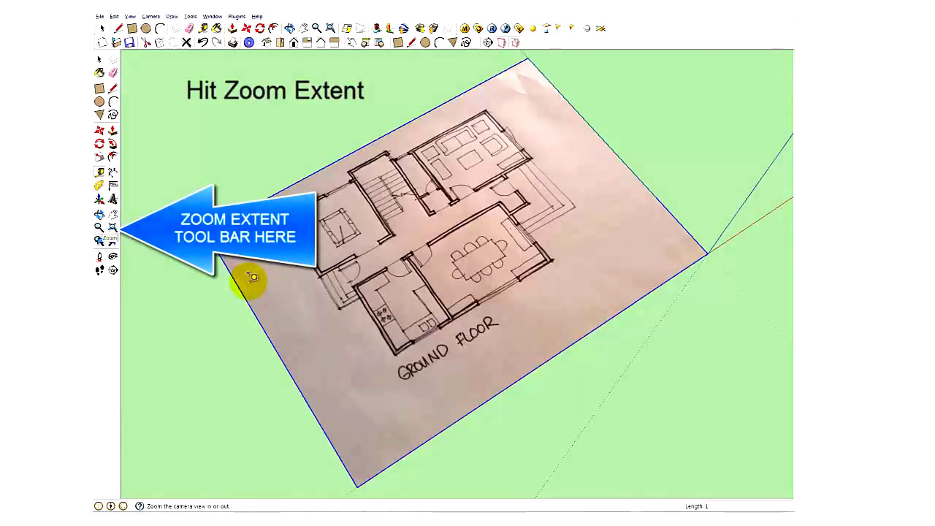
pyautogui.scroll(1, 249, 276)
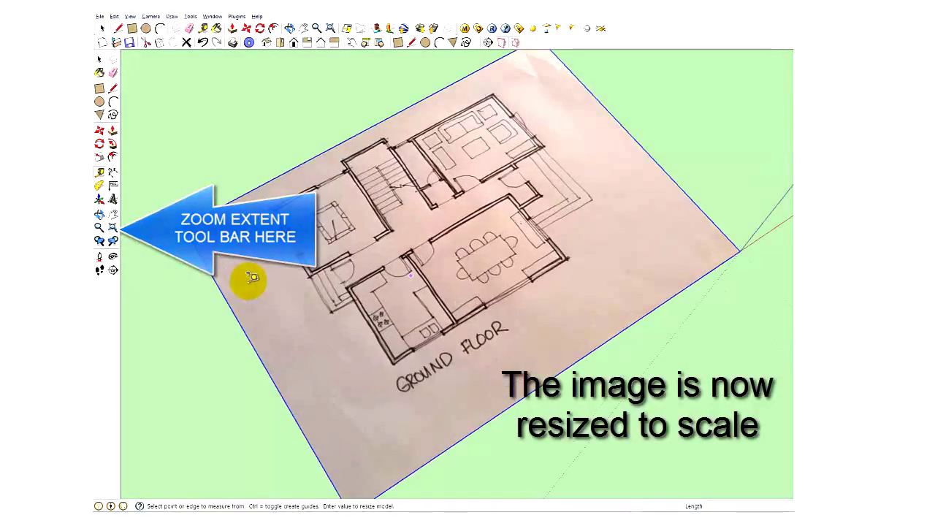
pyautogui.scroll(1, 248, 276)
pyautogui.scroll(1, 248, 276)
pyautogui.scroll(1, 248, 276)
pyautogui.scroll(1, 248, 277)
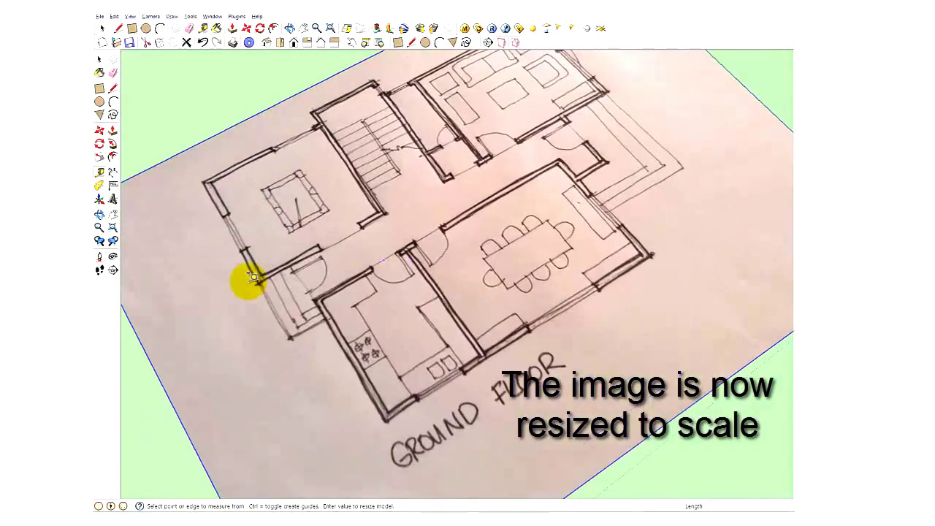
pyautogui.click(374, 266)
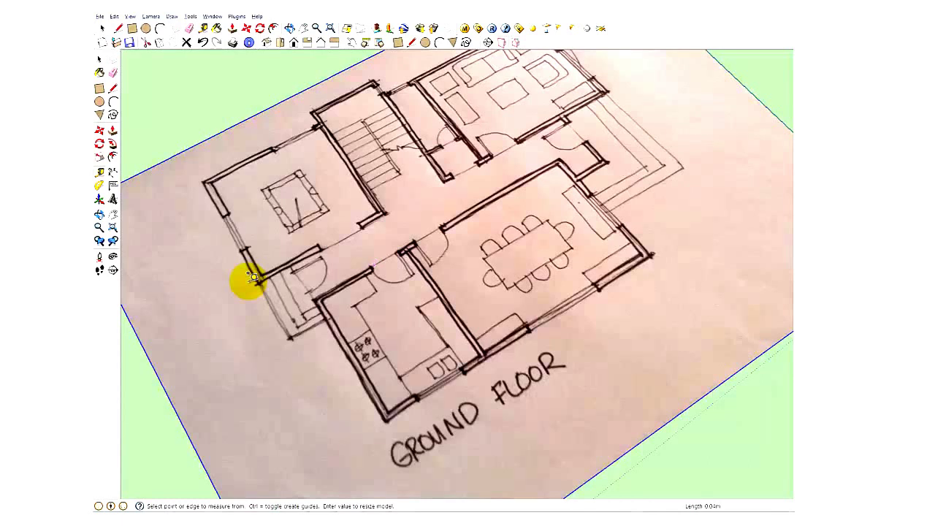
pyautogui.click(371, 268)
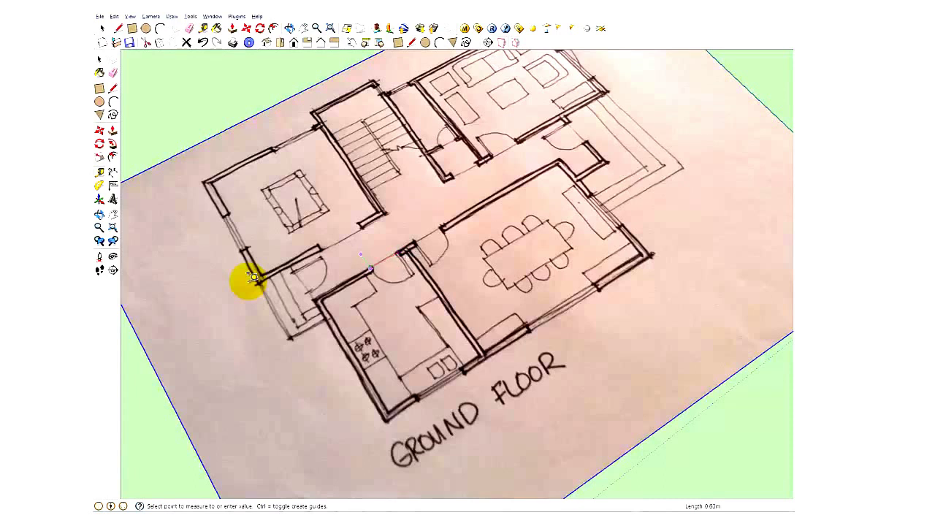
pyautogui.press('space')
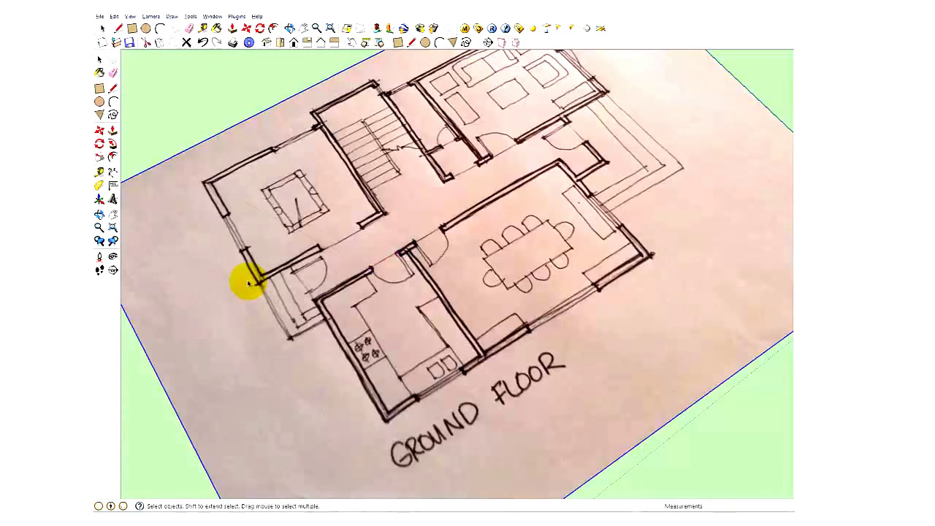
# Step: Start a tape measurement from the upper-left room's wall to check its 4.67 m length
pyautogui.scroll(-1, 249, 284)
pyautogui.scroll(-1, 249, 283)
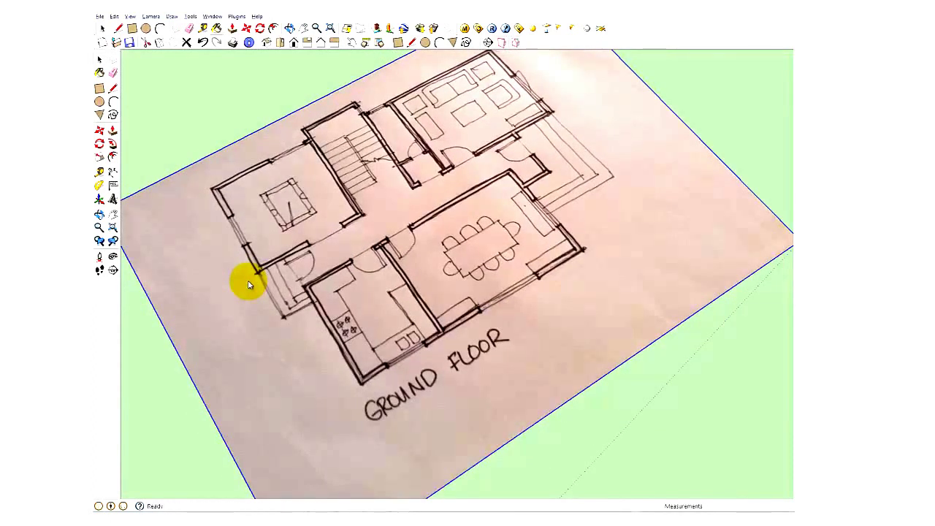
pyautogui.press('t')
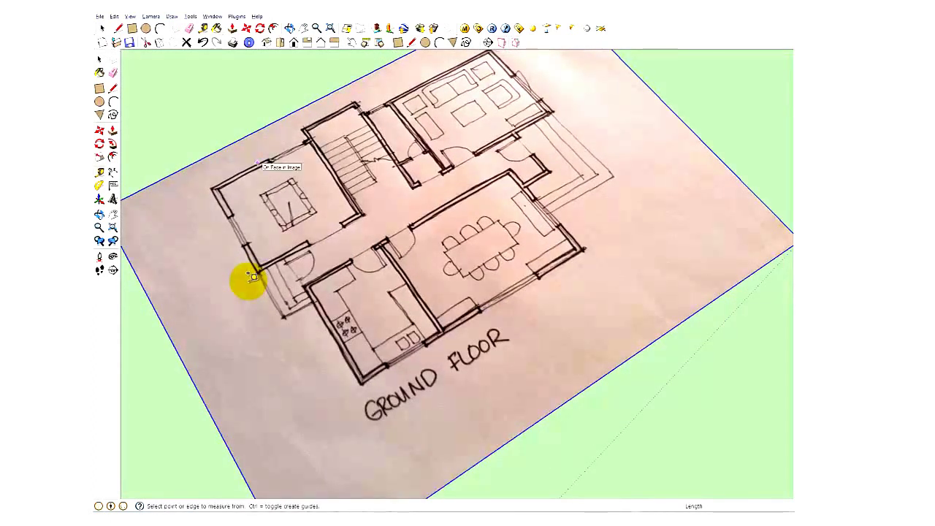
pyautogui.click(250, 275)
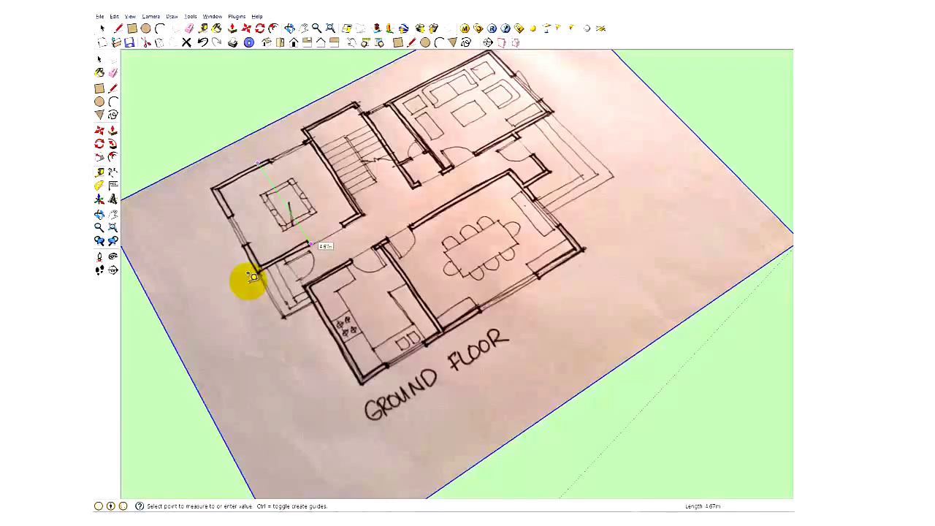
# Step: Take further check measurements across the plan, including a 1.44 m wall
pyautogui.click(252, 277)
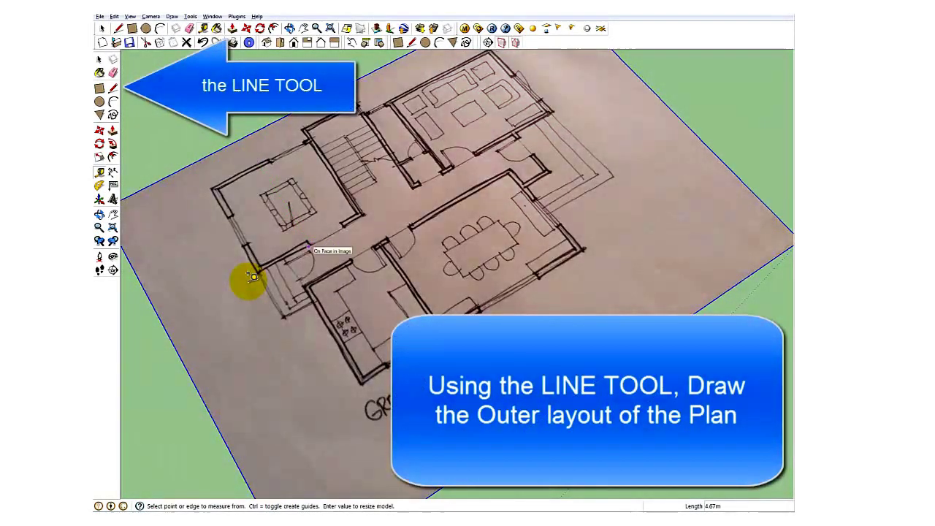
pyautogui.click(309, 248)
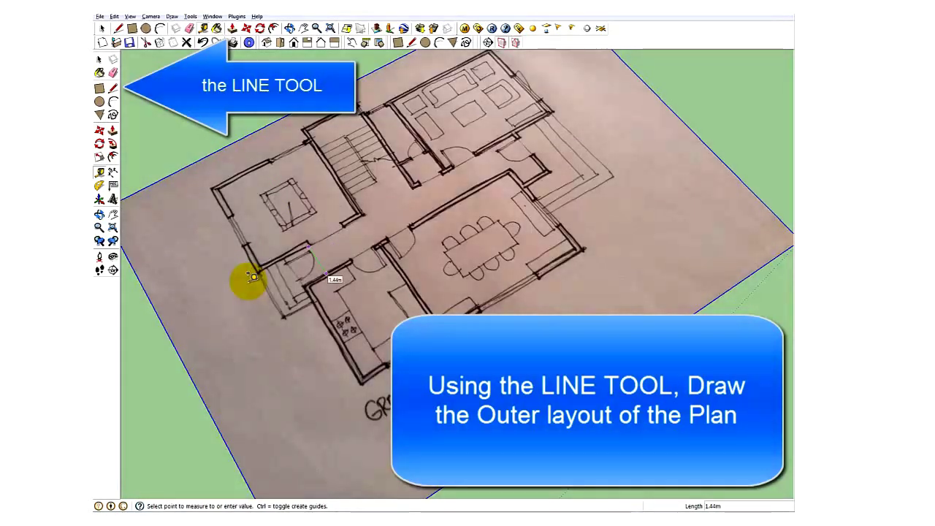
pyautogui.click(252, 276)
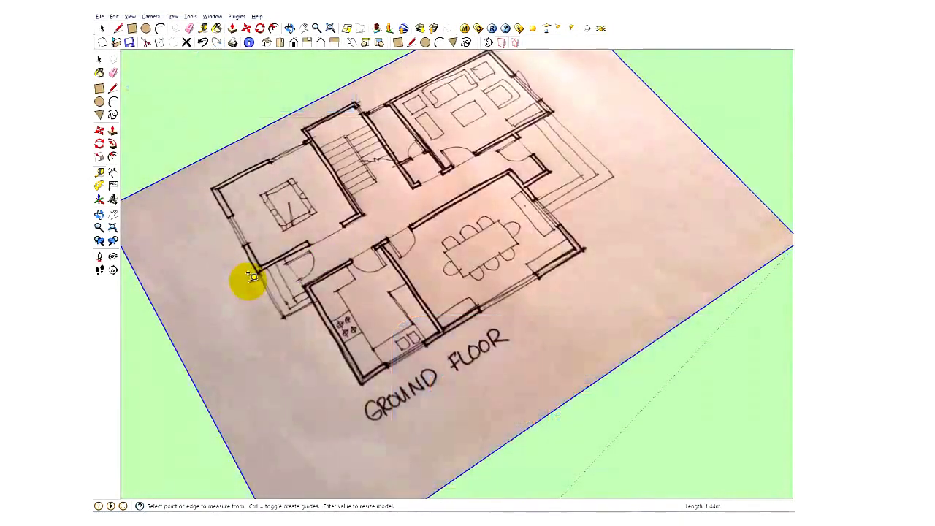
pyautogui.click(306, 285)
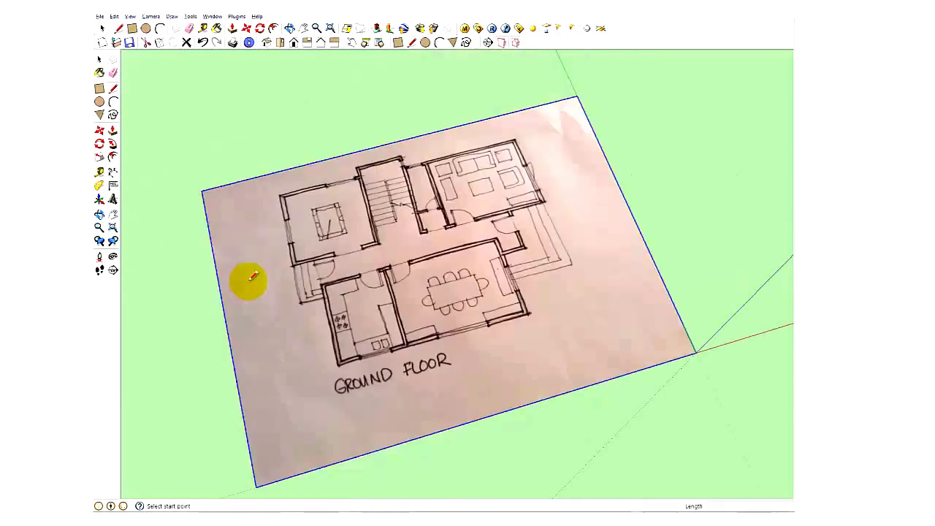
# Step: Trace lines around the outer wall corners and close the outline into a floor face
pyautogui.click(514, 139)
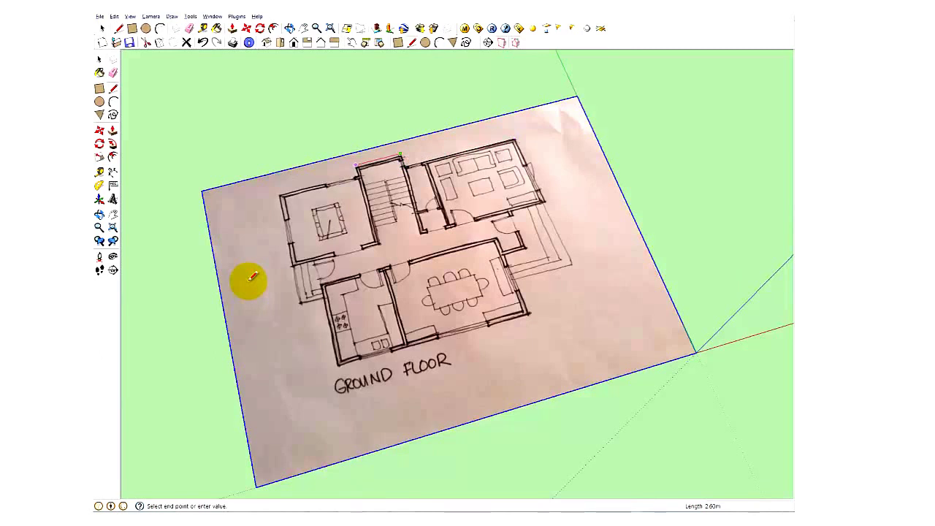
pyautogui.click(356, 166)
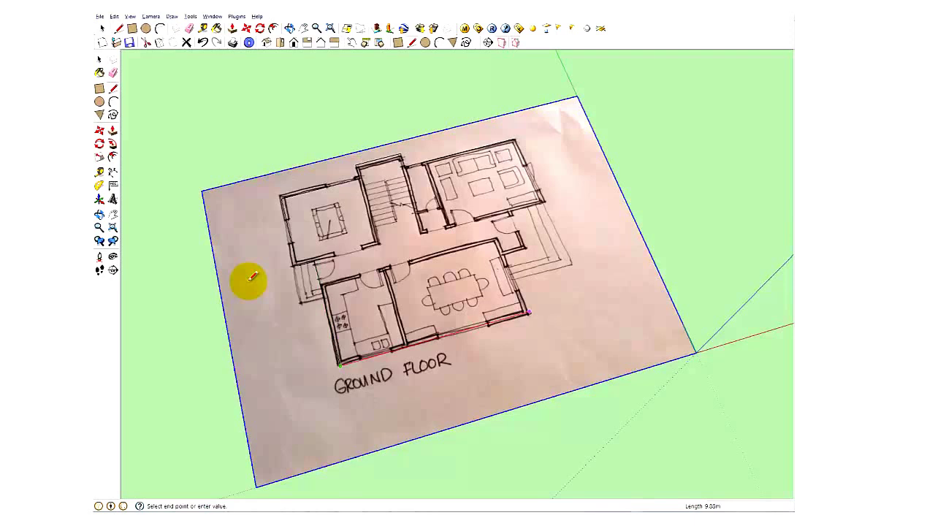
pyautogui.click(528, 312)
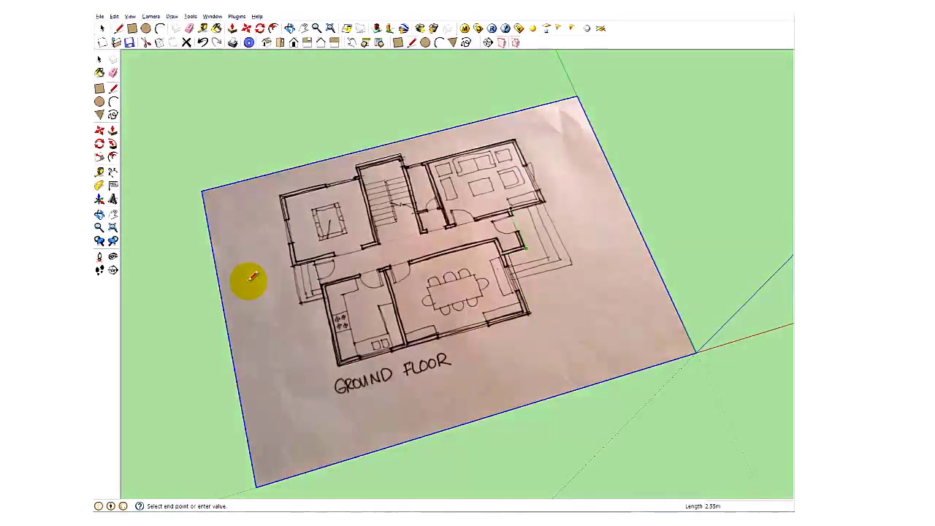
pyautogui.click(510, 207)
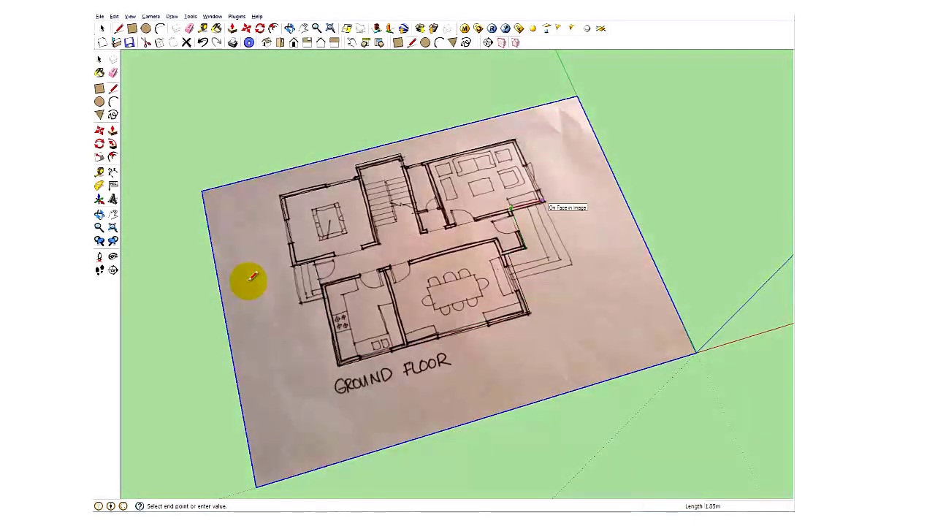
pyautogui.click(541, 201)
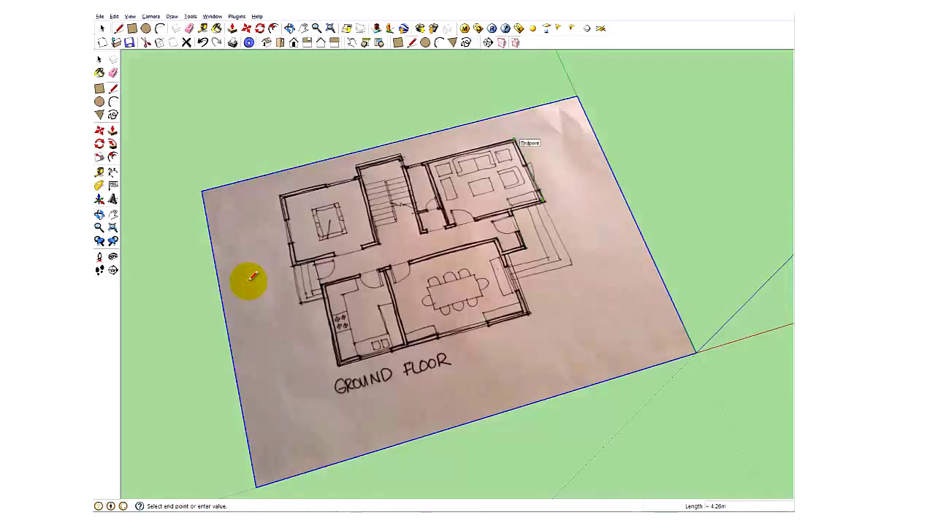
pyautogui.click(515, 141)
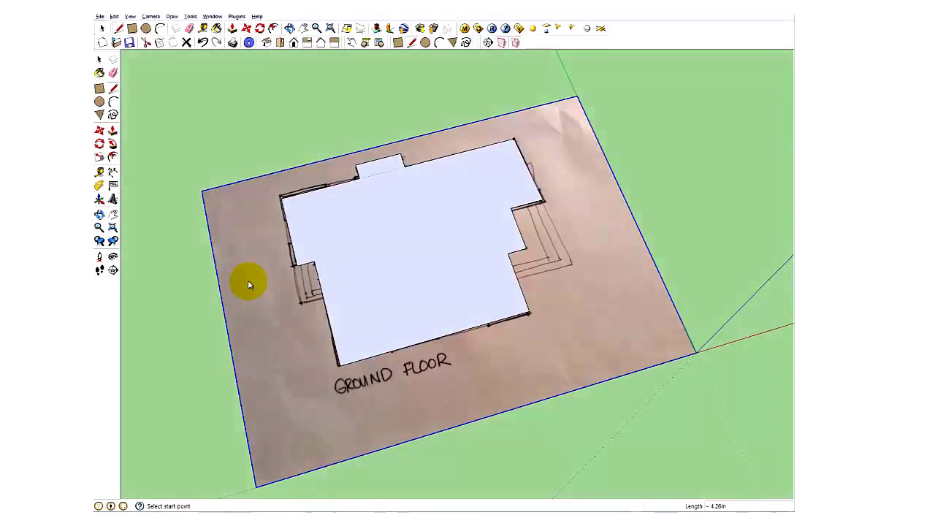
# Step: Zoom and orbit for a closer, lower-angle view of the traced floor face
pyautogui.press('space')
pyautogui.scroll(1, 249, 285)
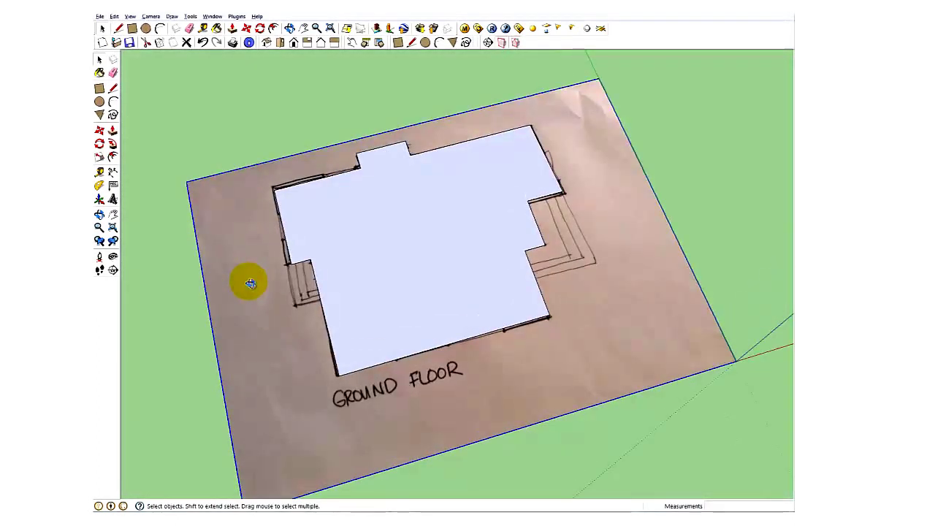
pyautogui.moveTo(251, 284); pyautogui.dragTo(248, 283, button='middle')
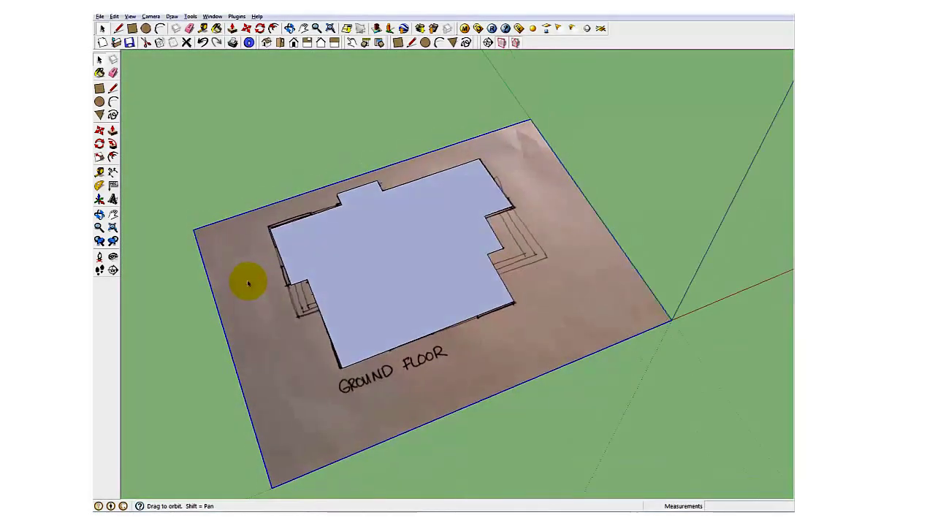
pyautogui.scroll(1, 247, 284)
pyautogui.scroll(1, 248, 284)
pyautogui.scroll(1, 248, 284)
pyautogui.scroll(1, 247, 283)
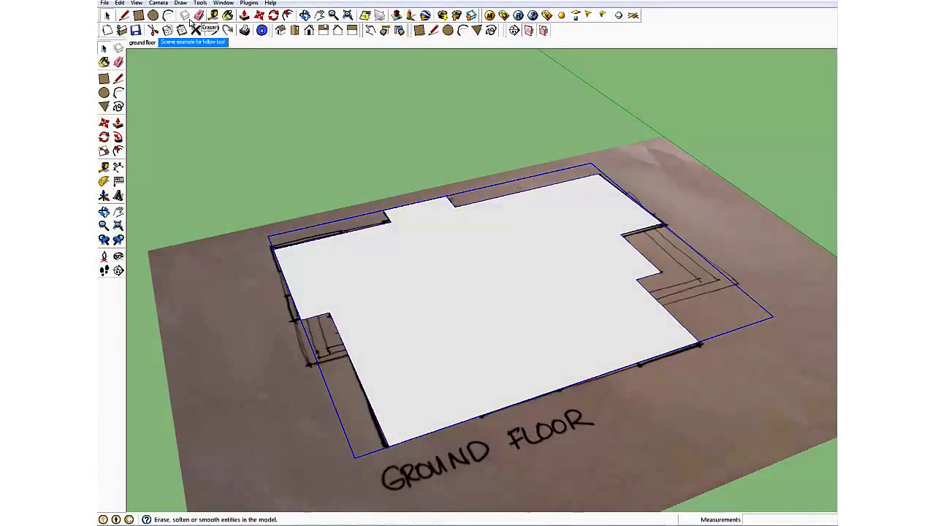
pyautogui.click(124, 16)
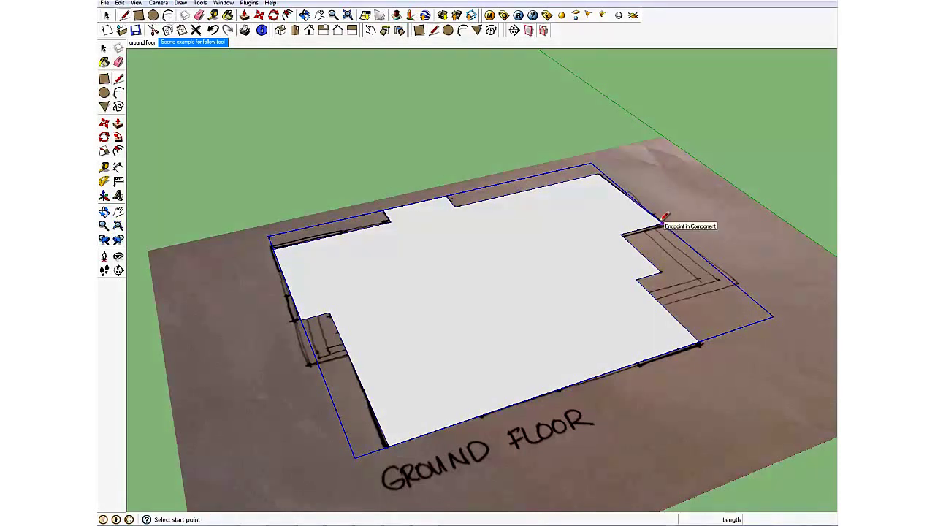
pyautogui.click(107, 15)
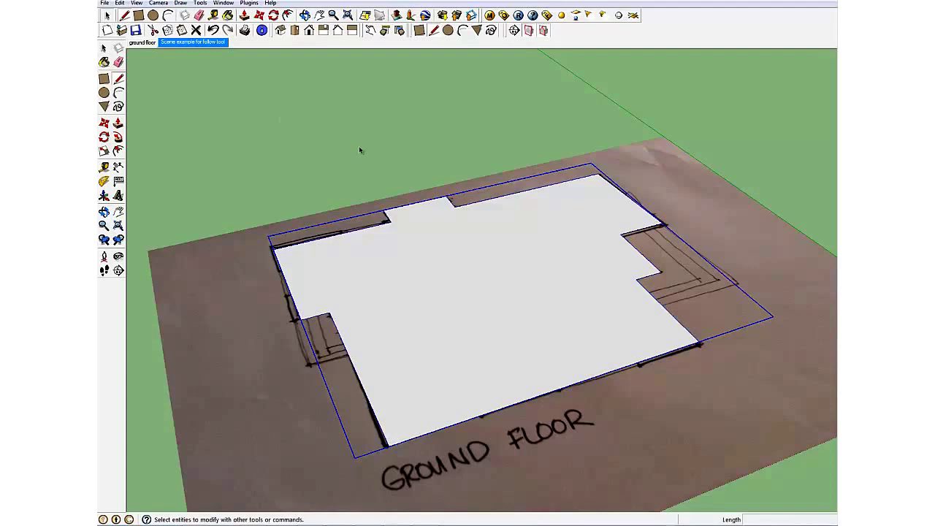
# Step: Inside the floor component, trace the right-hand L-shaped porch outline (4.32 m and 2.88 m edges) as its own face
pyautogui.rightClick(495, 208)
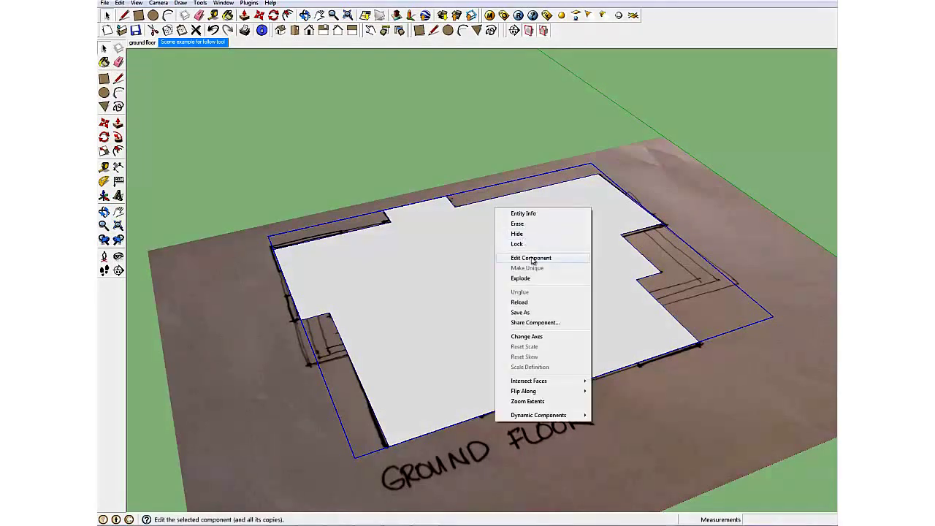
pyautogui.press('Return')
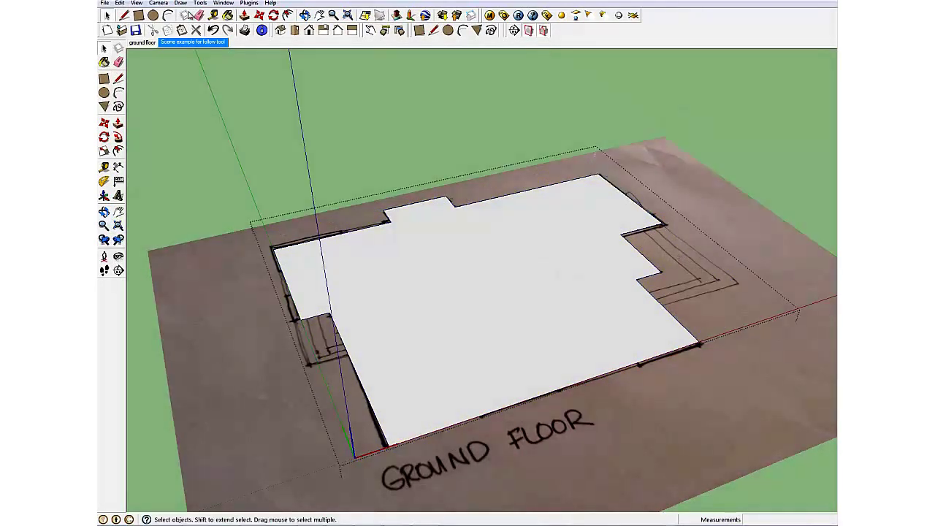
pyautogui.click(124, 15)
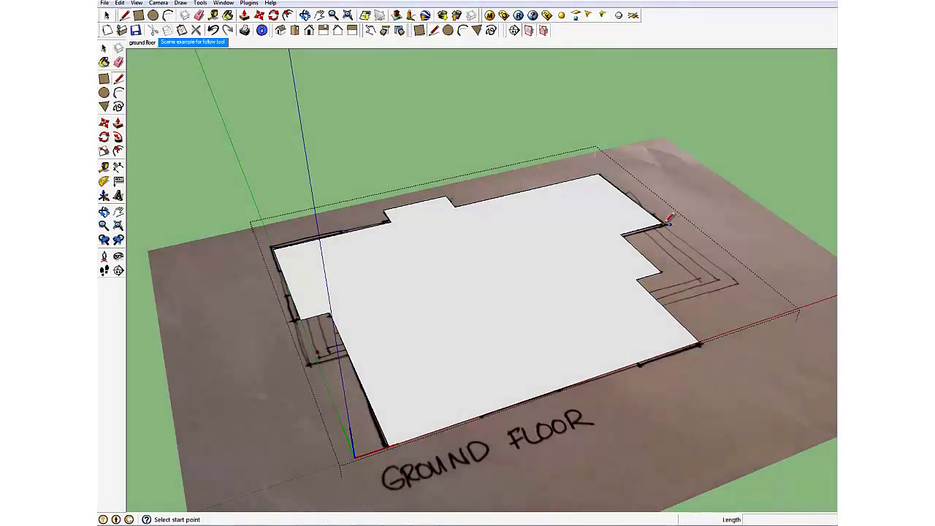
pyautogui.click(663, 224)
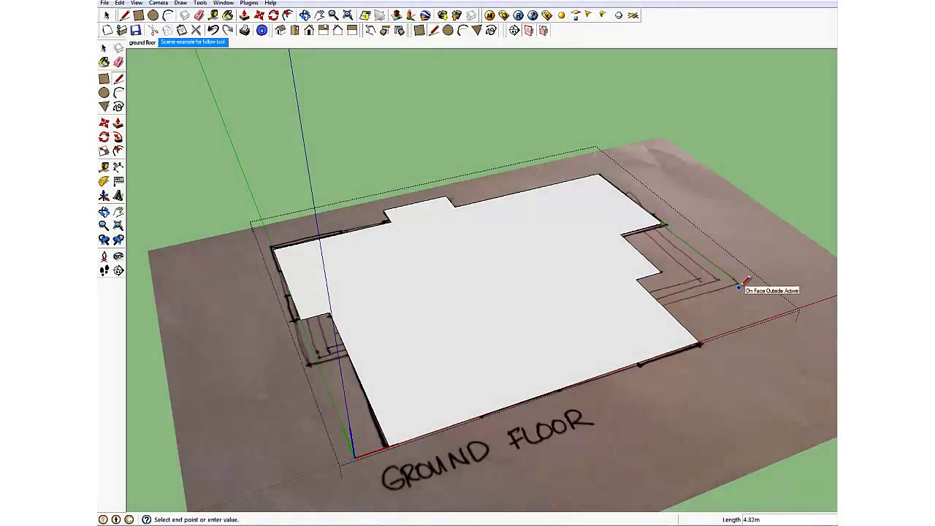
pyautogui.click(739, 287)
pyautogui.click(698, 299)
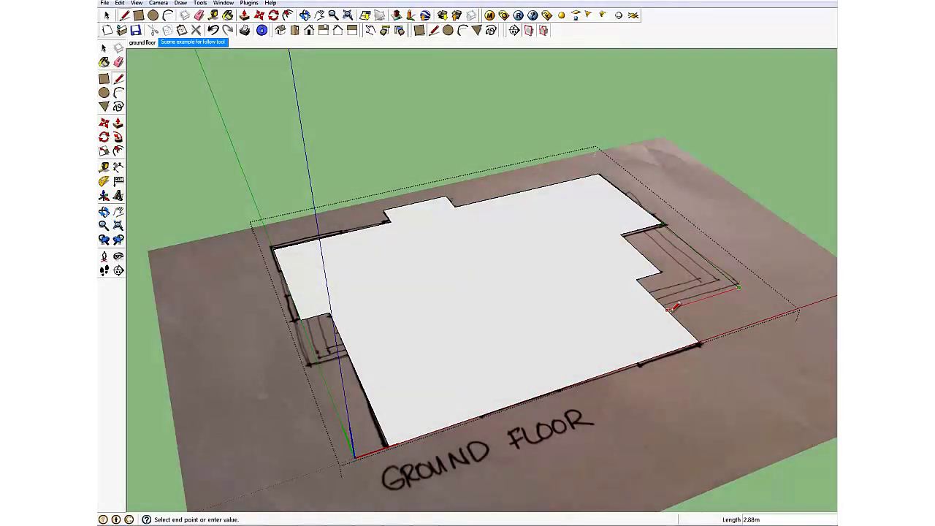
pyautogui.click(666, 310)
pyautogui.press('space')
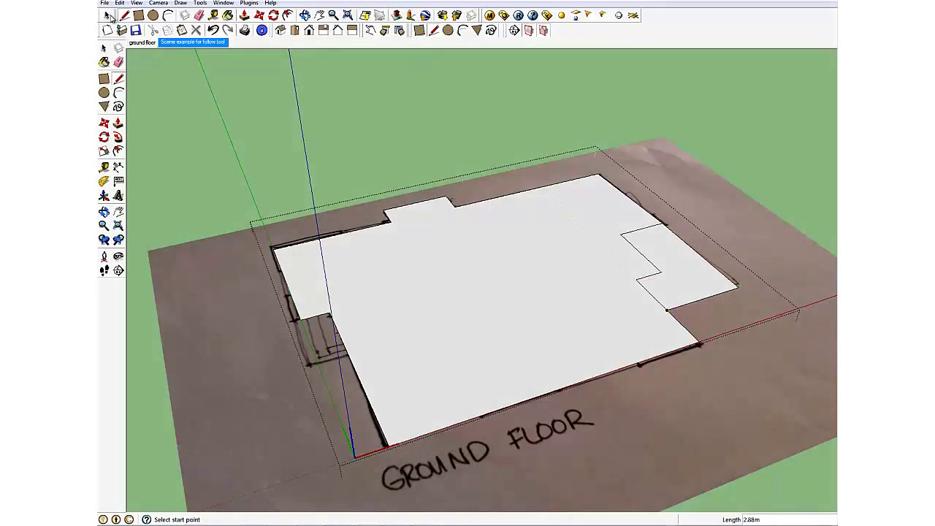
# Step: Push/pull the porch face up into a thin raised slab
pyautogui.click(681, 263)
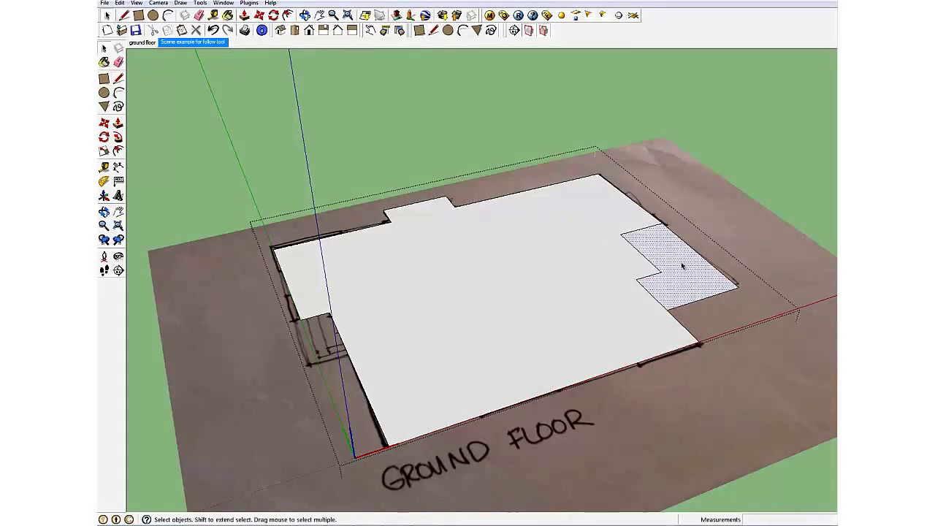
pyautogui.scroll(2, 658, 266)
pyautogui.scroll(2, 470, 284)
pyautogui.moveTo(425, 282); pyautogui.dragTo(419, 276, button='middle')
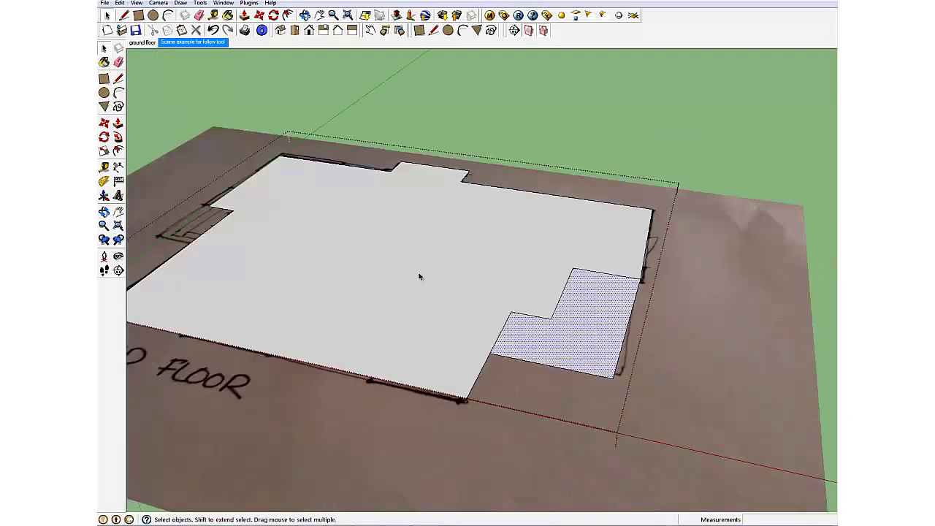
pyautogui.click(246, 17)
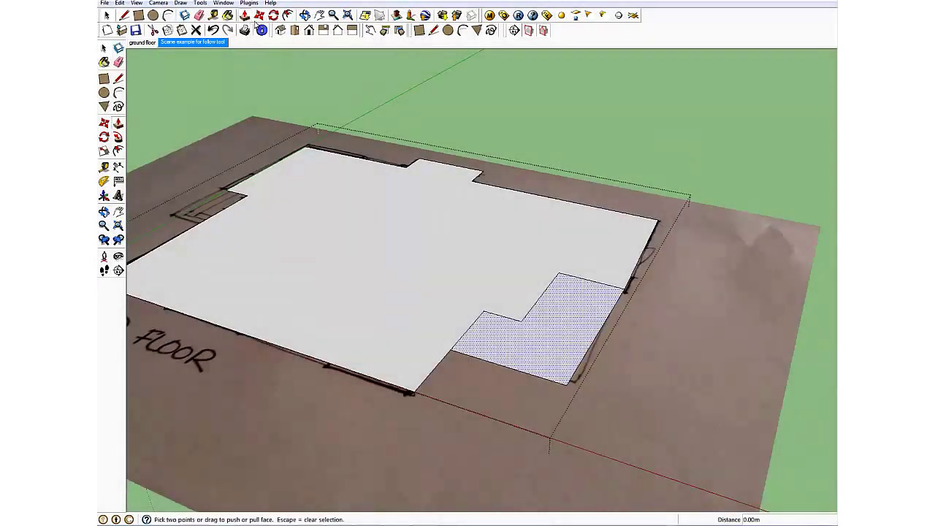
pyautogui.click(545, 343)
pyautogui.click(545, 343)
pyautogui.write('.15')
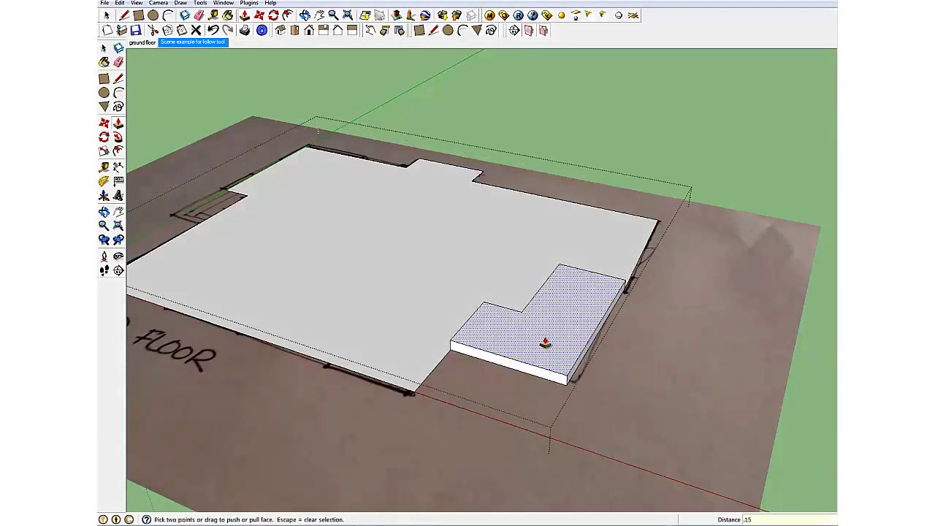
pyautogui.click(545, 343)
pyautogui.click(545, 344)
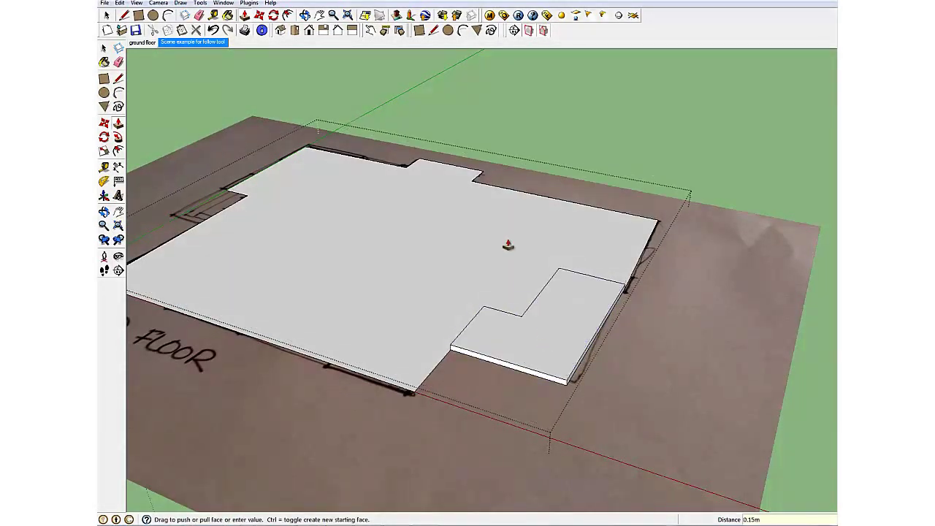
# Step: Offset the porch slab's top outline 0.3 m inward
pyautogui.click(290, 15)
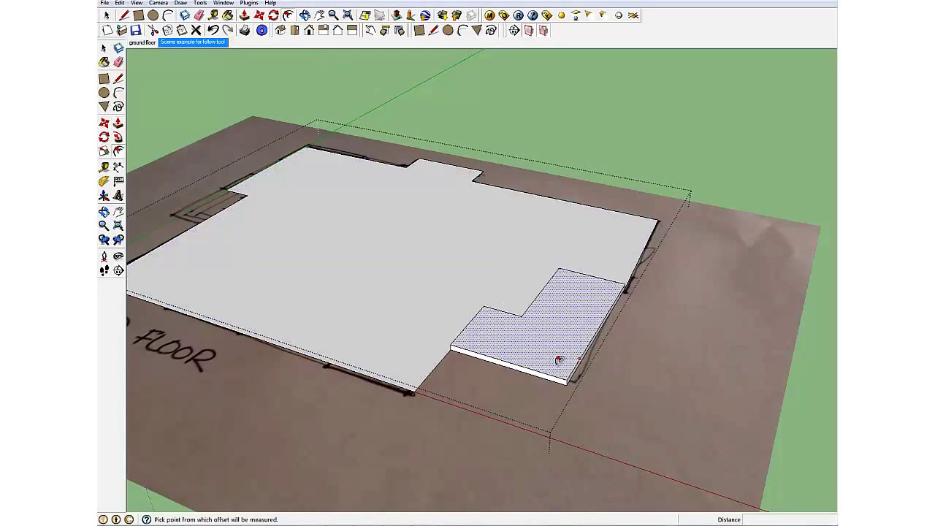
pyautogui.click(556, 345)
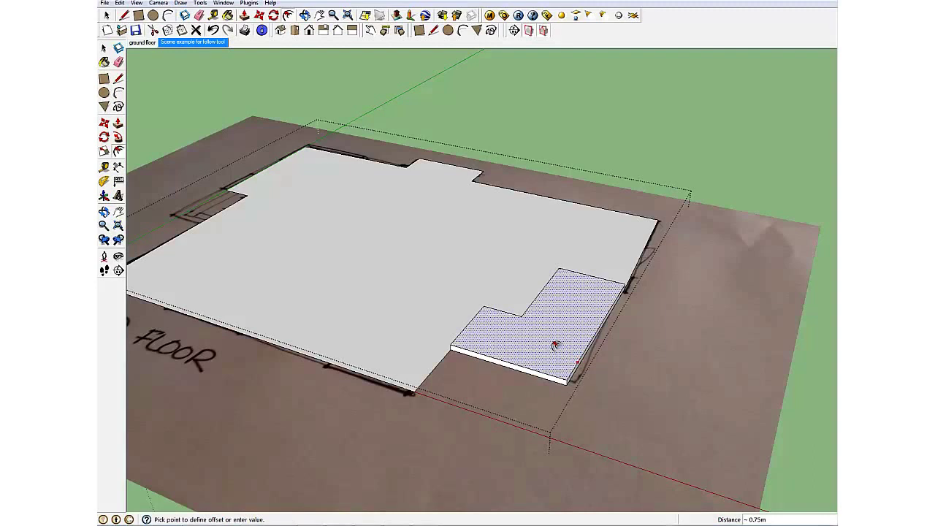
pyautogui.click(548, 343)
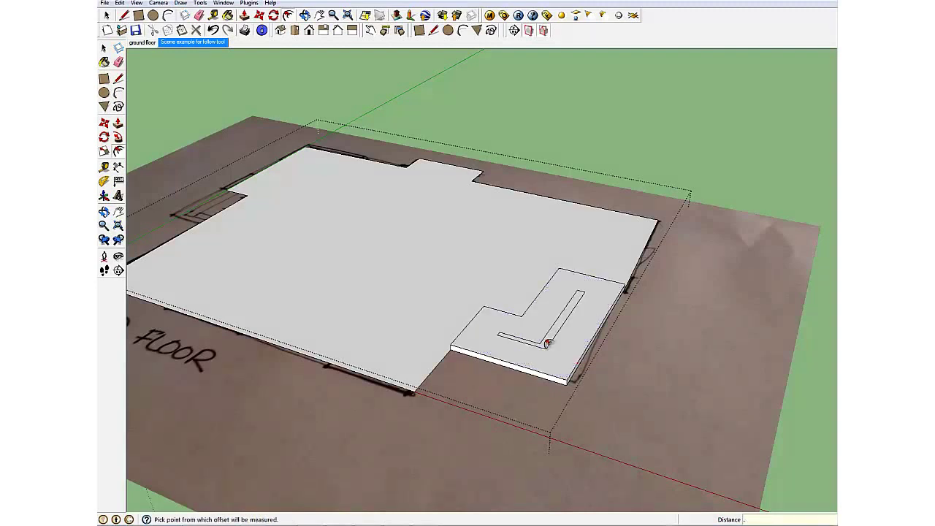
pyautogui.write('3')
pyautogui.press('Return')
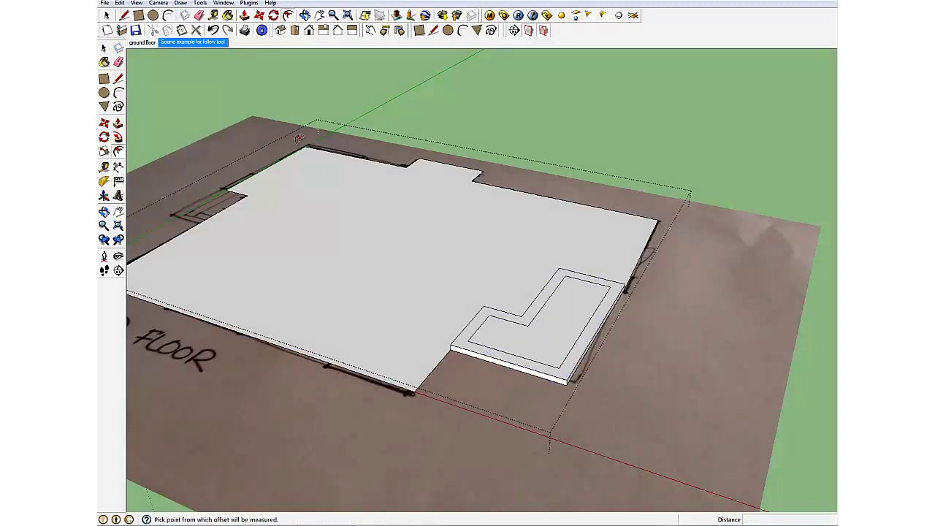
# Step: Draw short edges across the L's border corner and erase the leftover corner edges
pyautogui.click(118, 79)
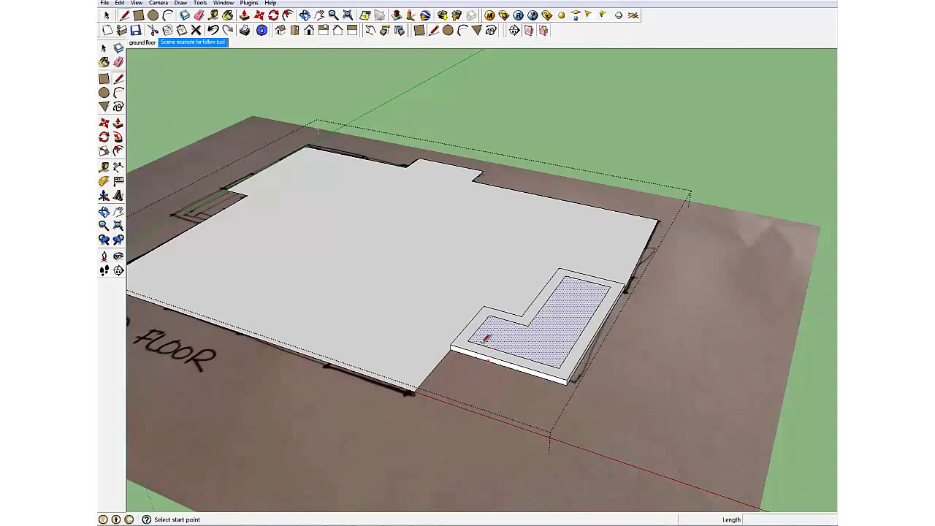
pyautogui.click(455, 336)
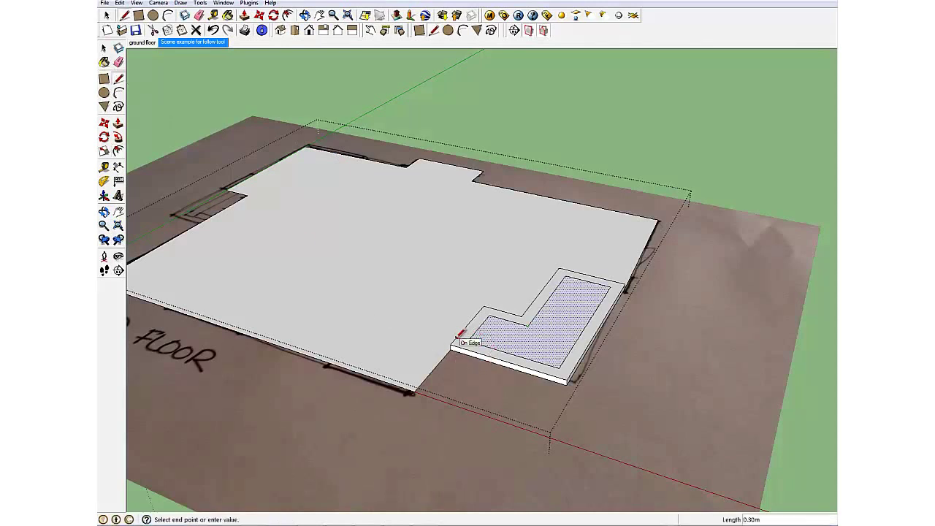
pyautogui.click(468, 339)
pyautogui.click(619, 284)
pyautogui.click(611, 287)
pyautogui.press('space')
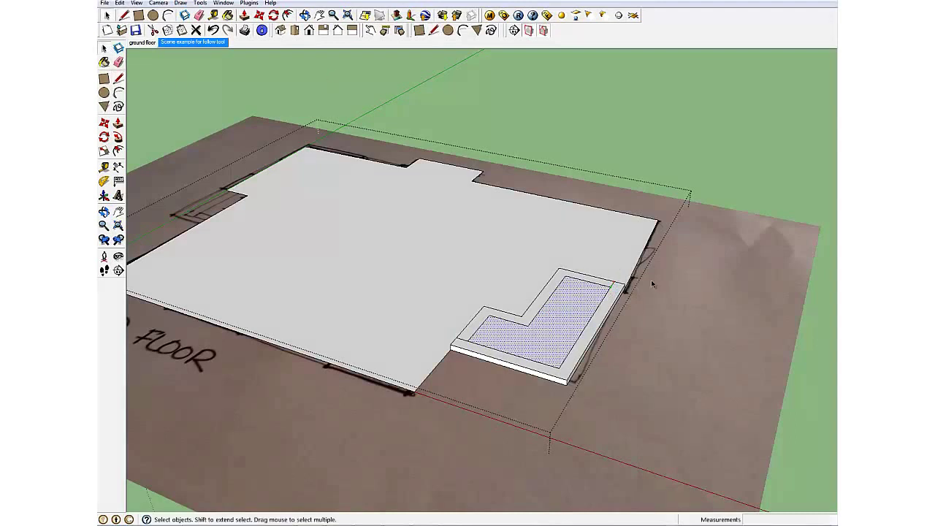
pyautogui.click(601, 286)
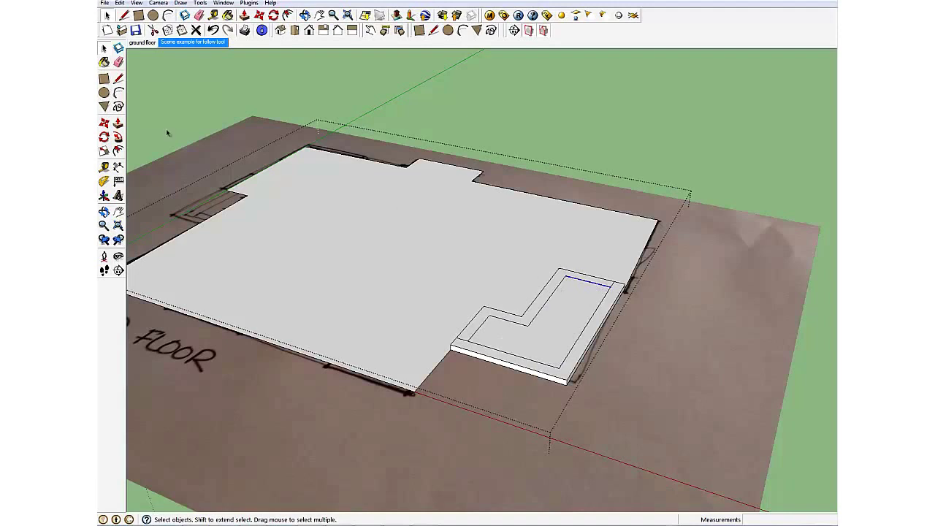
pyautogui.press('Delete')
pyautogui.click(118, 62)
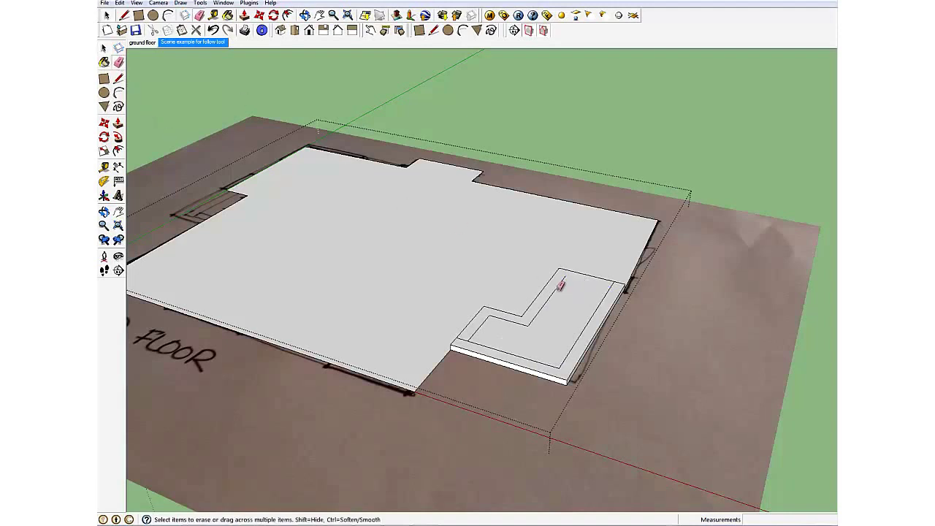
pyautogui.moveTo(559, 286)
pyautogui.mouseDown()
pyautogui.moveTo(483, 322)
pyautogui.moveTo(324, 292)
pyautogui.mouseUp()
pyautogui.click(103, 47)
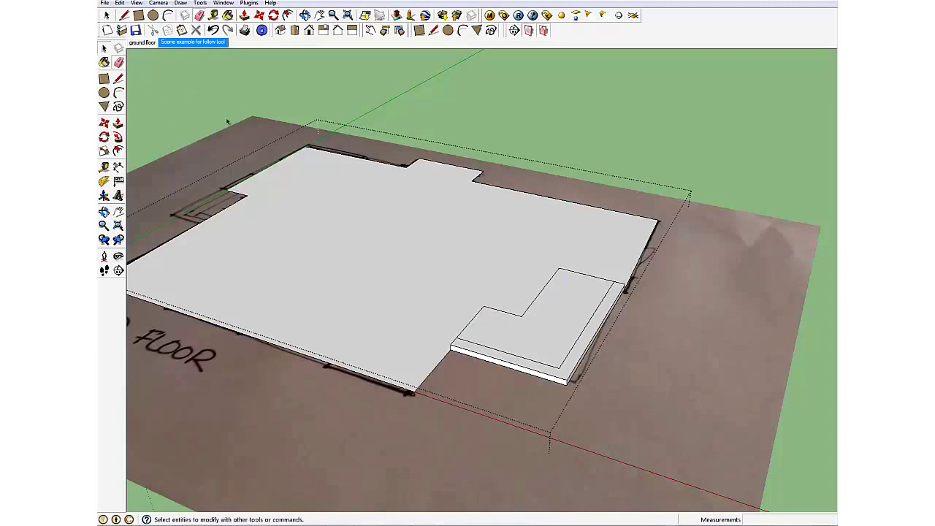
# Step: Push the inner L-shaped face down 0.15 m, leaving a raised outer rim
pyautogui.click(245, 14)
pyautogui.click(559, 294)
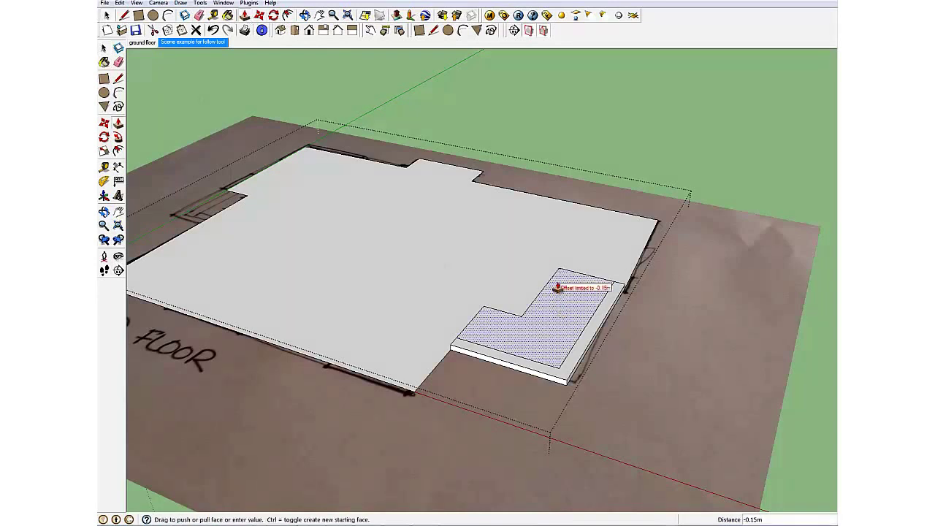
pyautogui.click(557, 287)
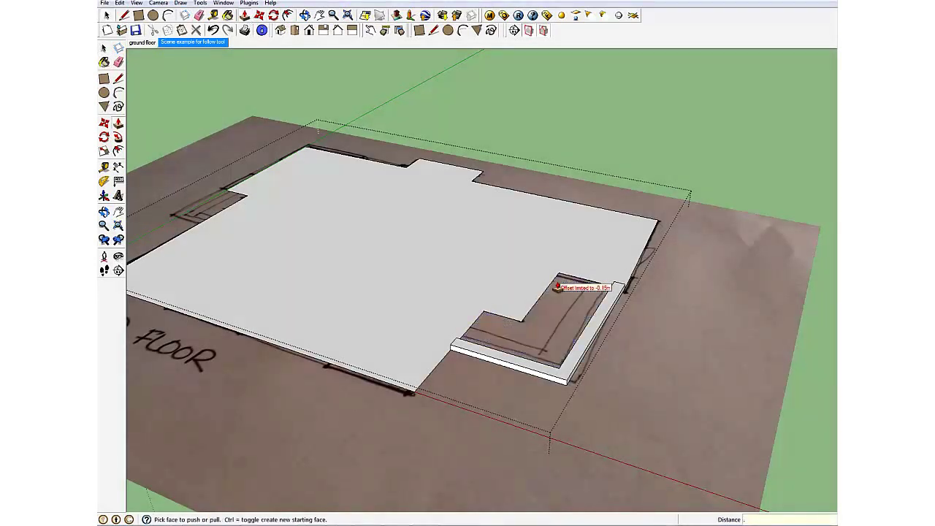
pyautogui.write('15')
pyautogui.click(558, 287)
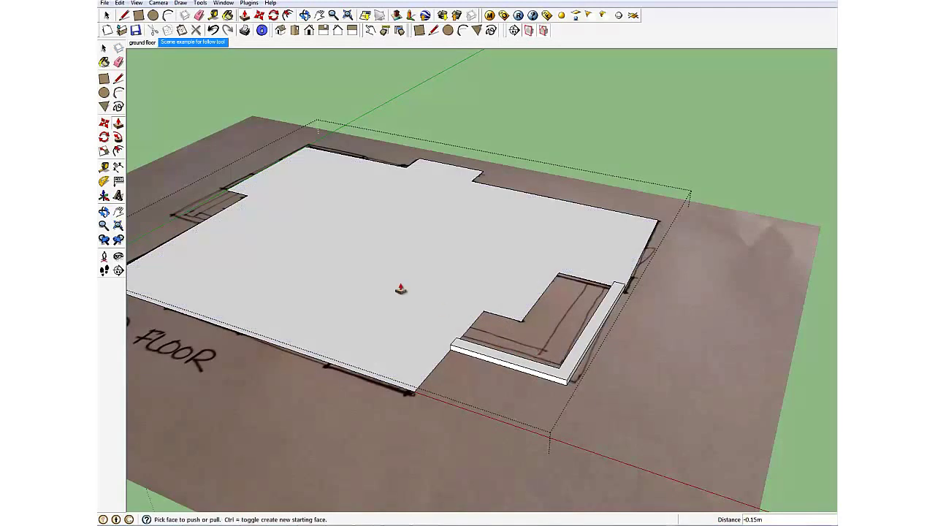
pyautogui.moveTo(388, 292); pyautogui.dragTo(292, 156, button='middle')
pyautogui.press('Escape')
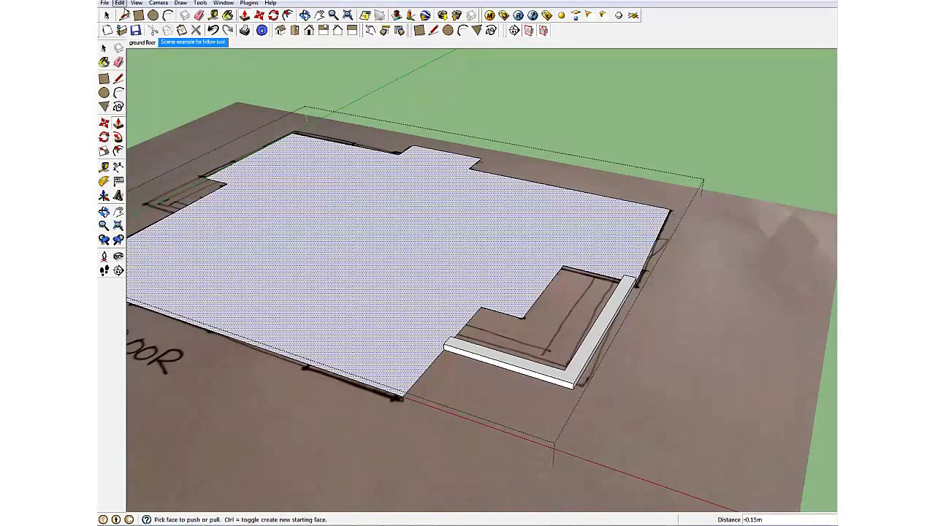
# Step: Undo the sink and pull the inner L face up 0.15 m as a second step
pyautogui.click(120, 3)
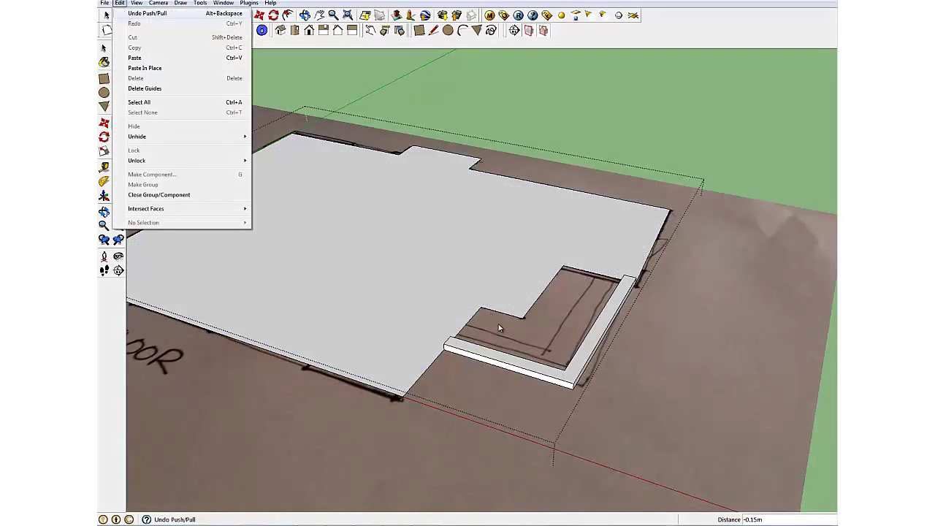
pyautogui.press('Return')
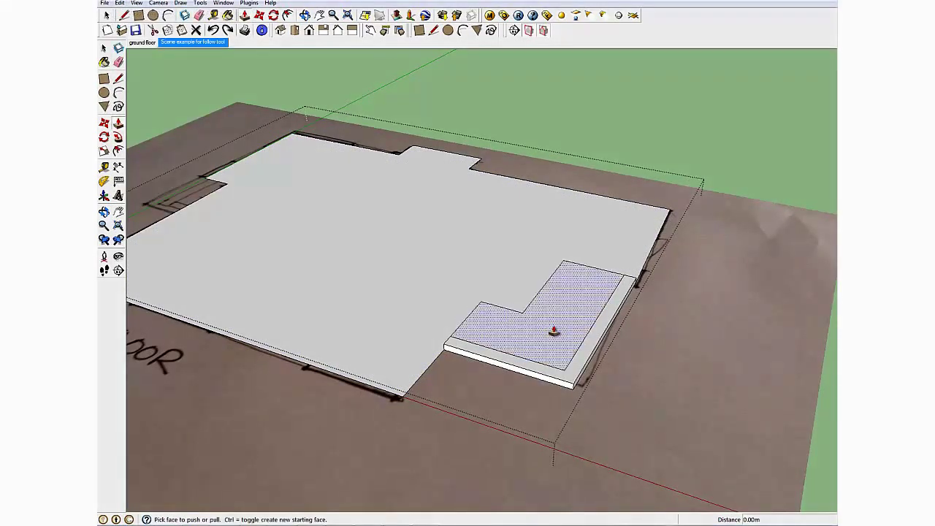
pyautogui.click(549, 274)
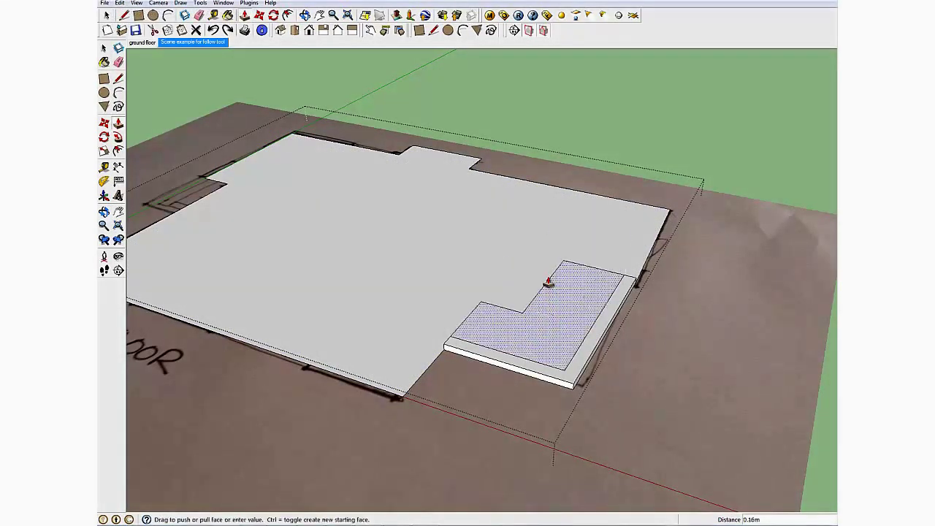
pyautogui.click(549, 273)
pyautogui.doubleClick(549, 274)
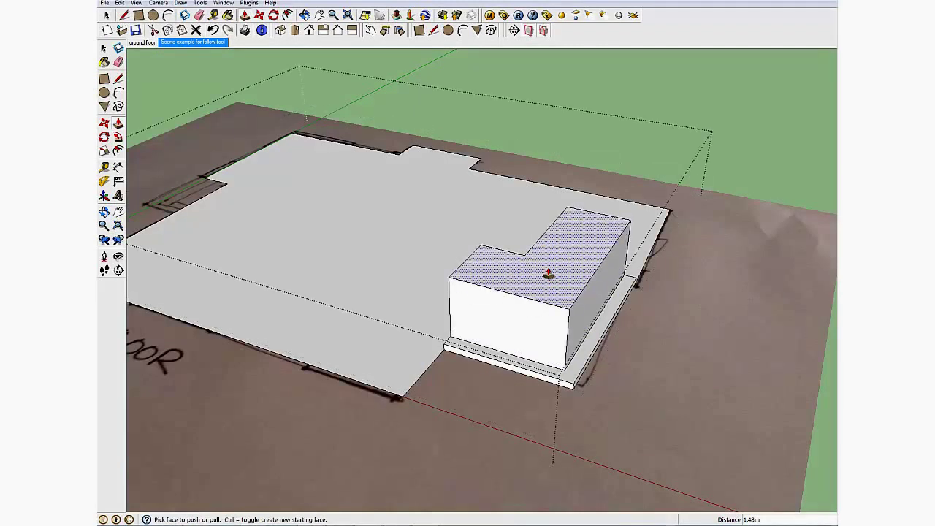
pyautogui.click(549, 274)
pyautogui.write('0.15m')
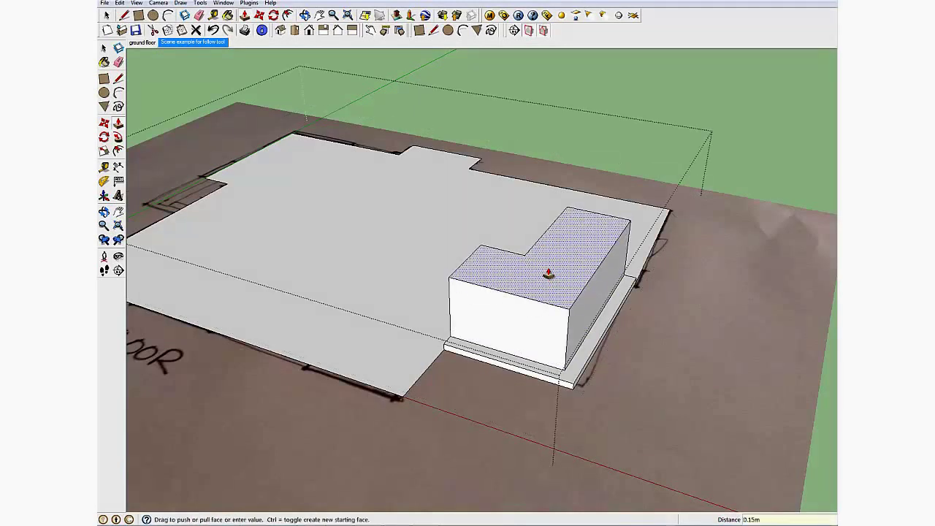
pyautogui.press('Return')
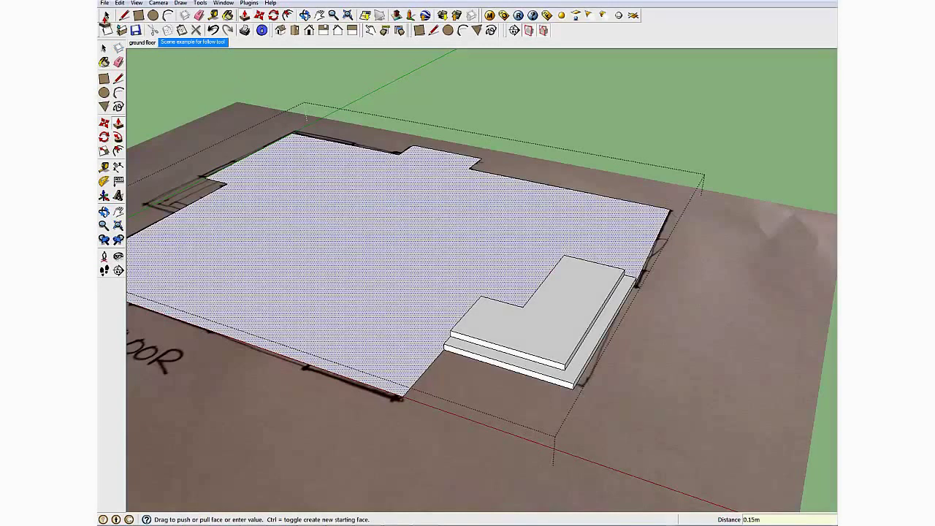
# Step: Offset an inner outline on the upper step, then erase it again
pyautogui.click(106, 16)
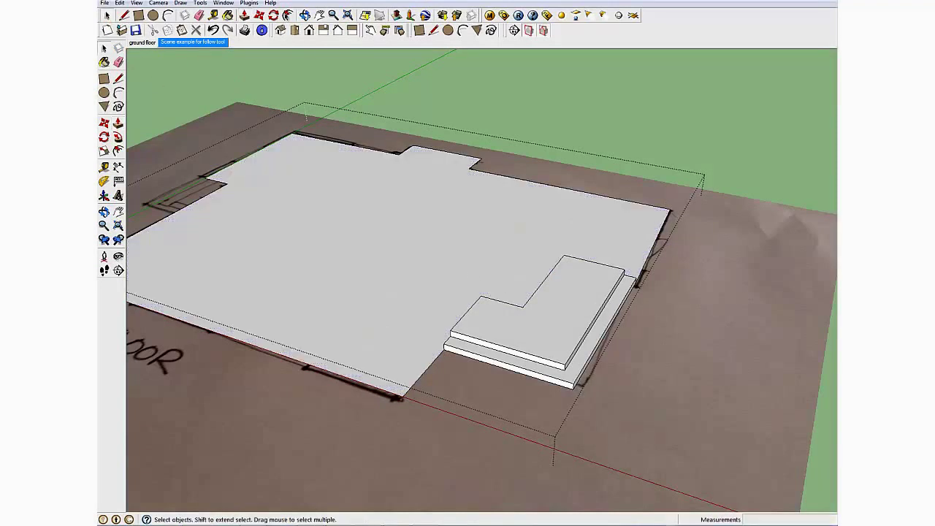
pyautogui.click(288, 15)
pyautogui.click(573, 323)
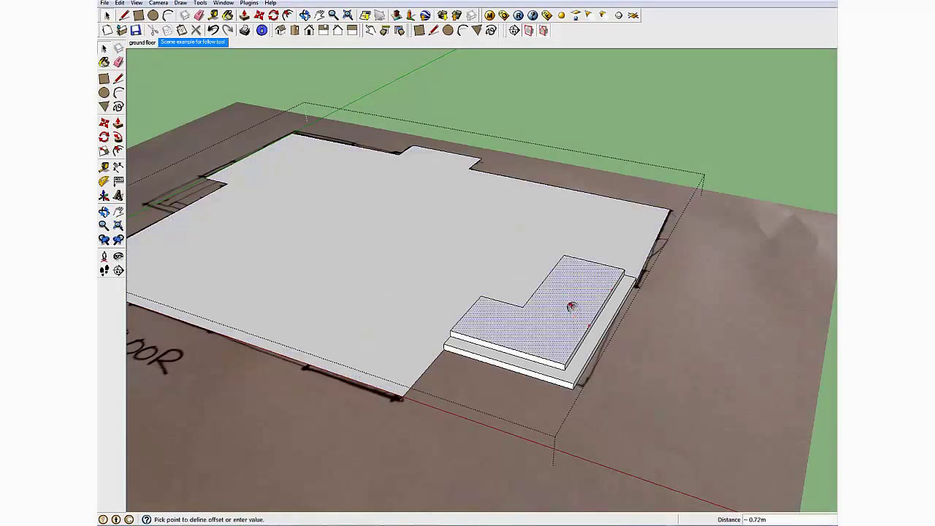
pyautogui.click(572, 307)
pyautogui.write('.3')
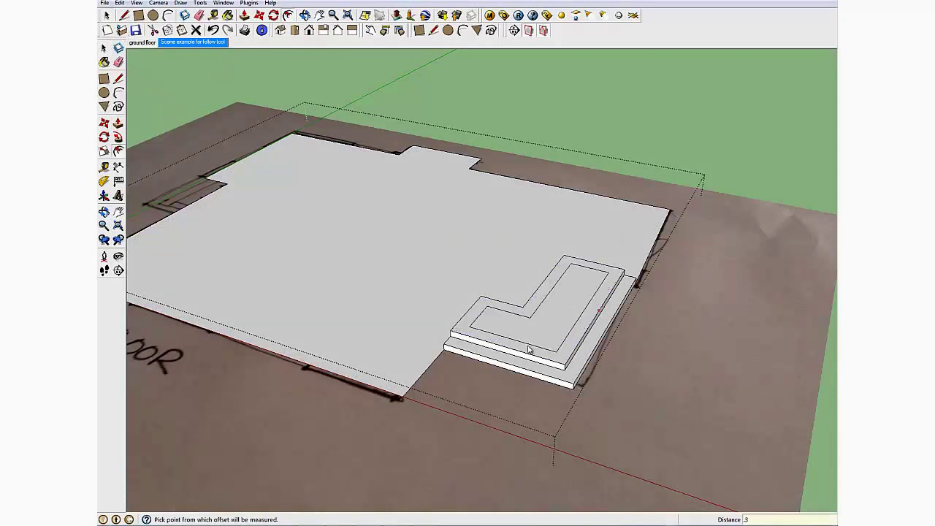
pyautogui.press('l')
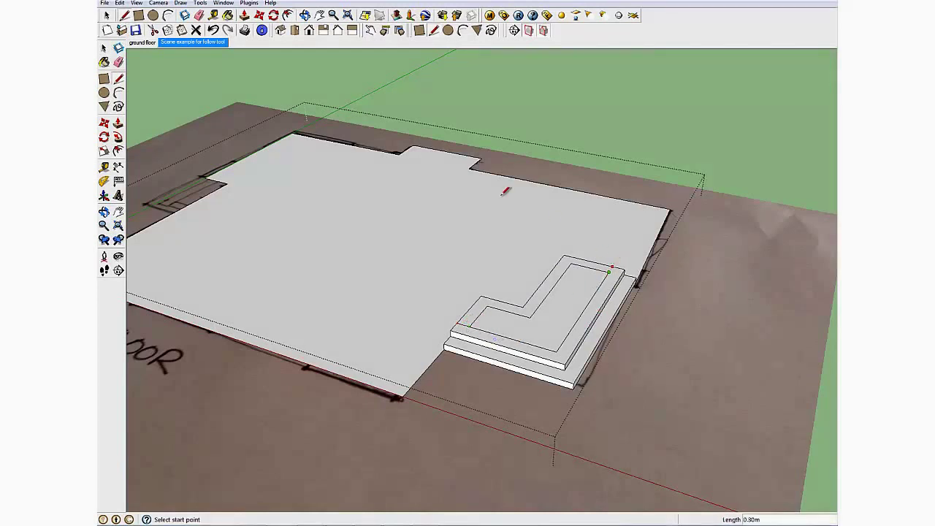
pyautogui.click(106, 15)
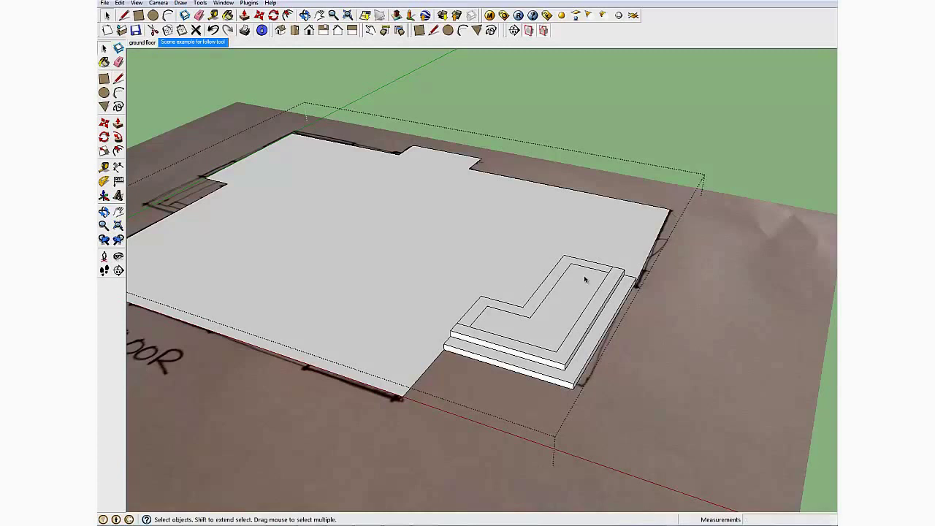
pyautogui.click(119, 63)
pyautogui.moveTo(563, 260)
pyautogui.mouseDown()
pyautogui.moveTo(535, 300)
pyautogui.moveTo(482, 312)
pyautogui.mouseUp()
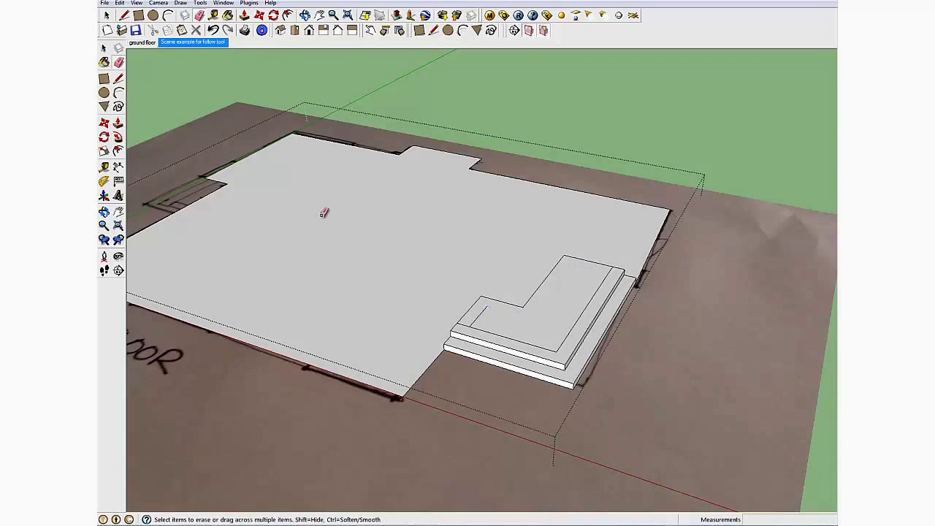
pyautogui.click(107, 15)
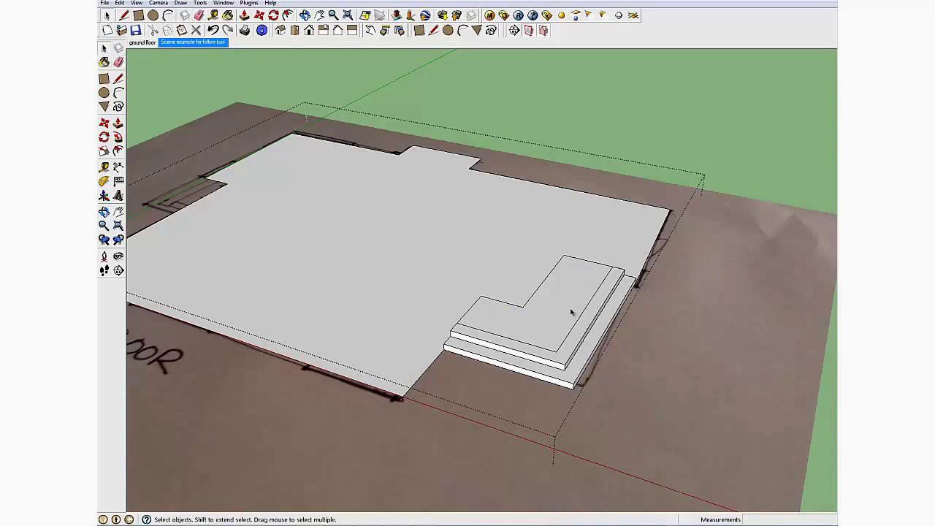
# Step: Offset the upper step's top face 0.3 m inward to outline its border
pyautogui.click(545, 303)
pyautogui.click(289, 14)
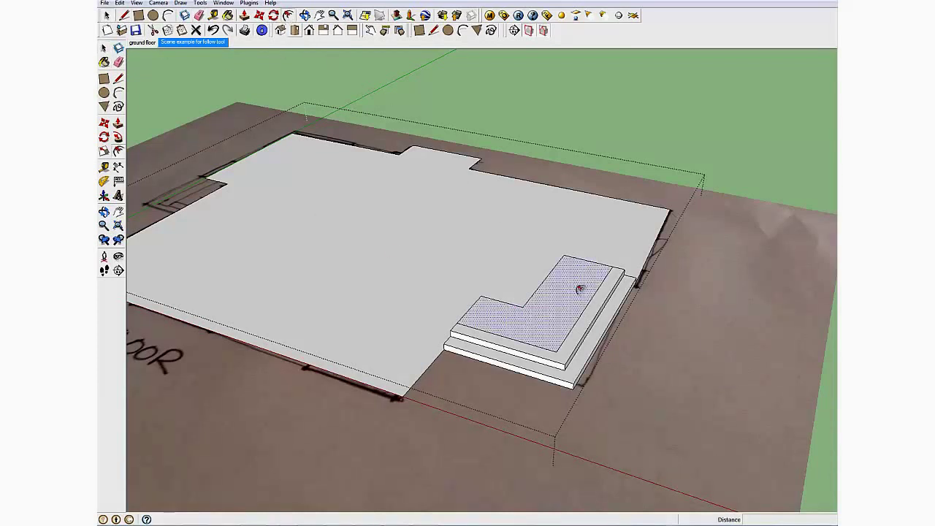
pyautogui.click(581, 294)
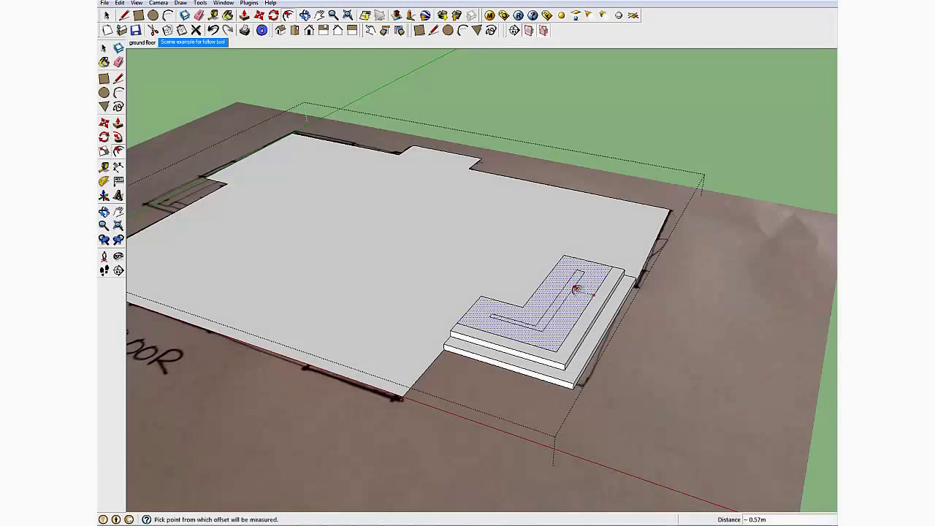
pyautogui.click(576, 288)
pyautogui.write('.3')
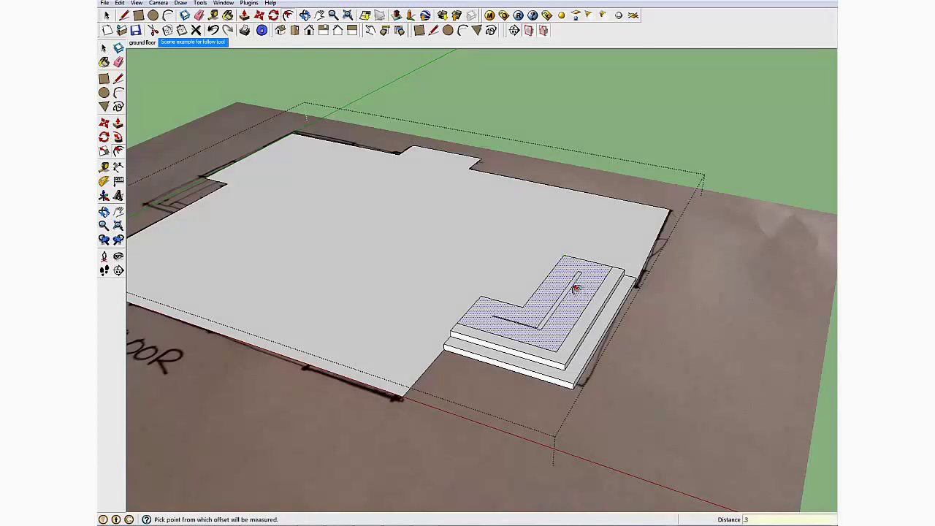
pyautogui.press('Return')
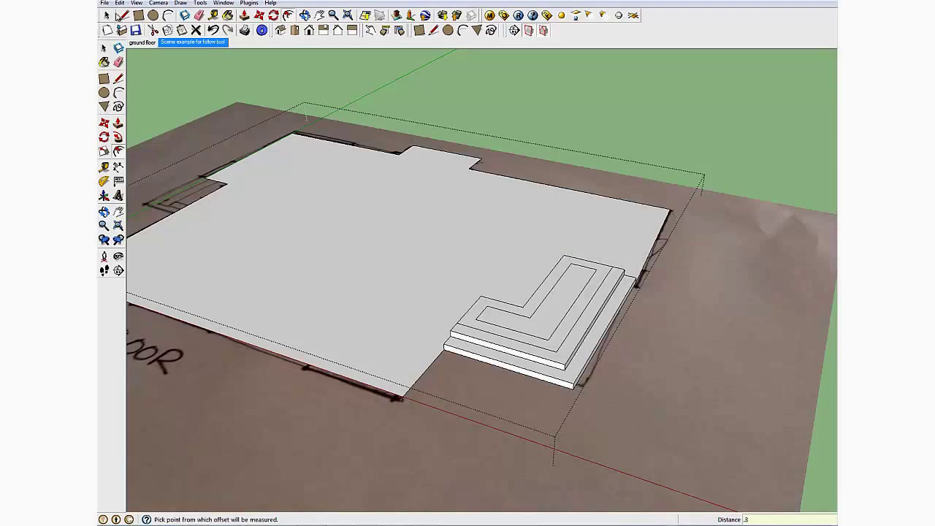